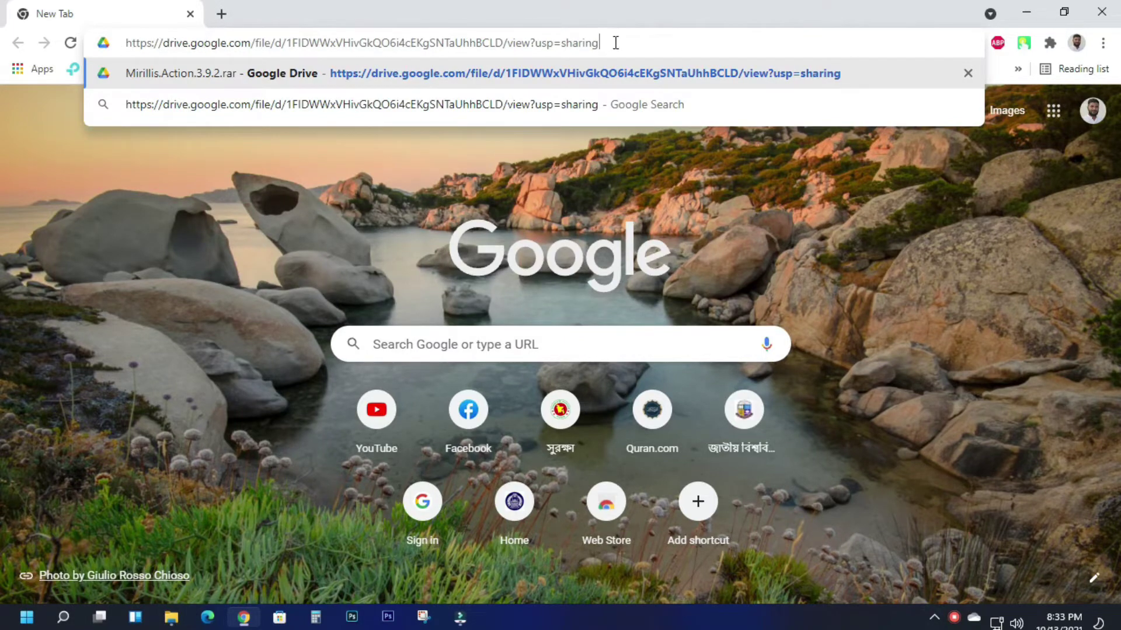
Download Mirillis.Action.3.9.2.rar from the Google Drive link to the Desktop despite the virus warning, then minimize Chrome
{"action": "key", "text": "Return"}
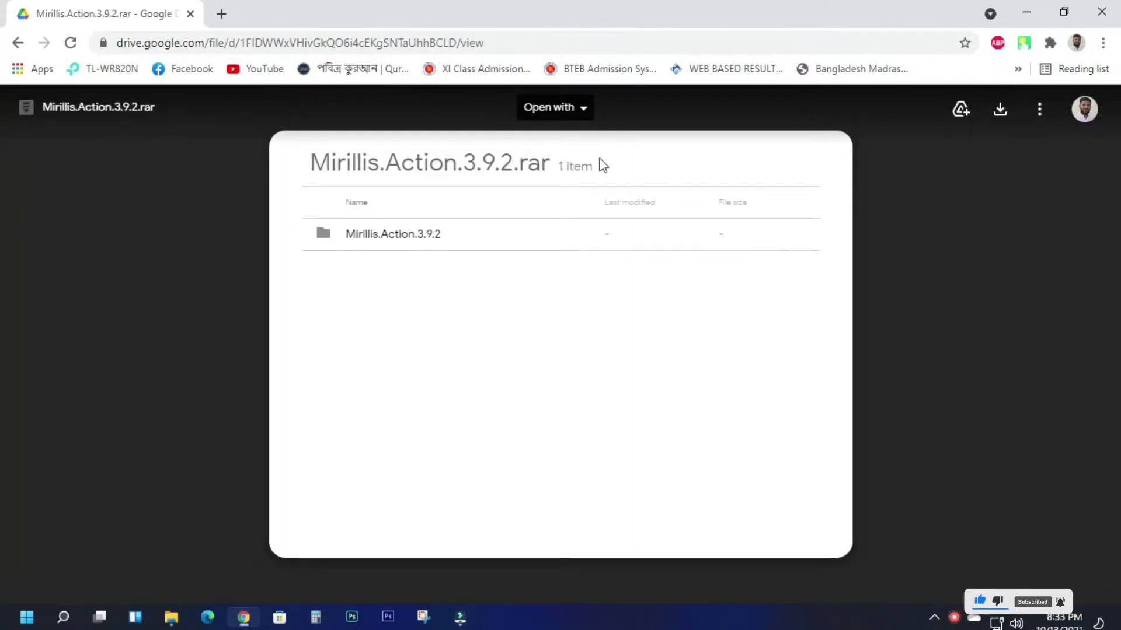
{"action": "left_click", "coordinate": [1000, 110]}
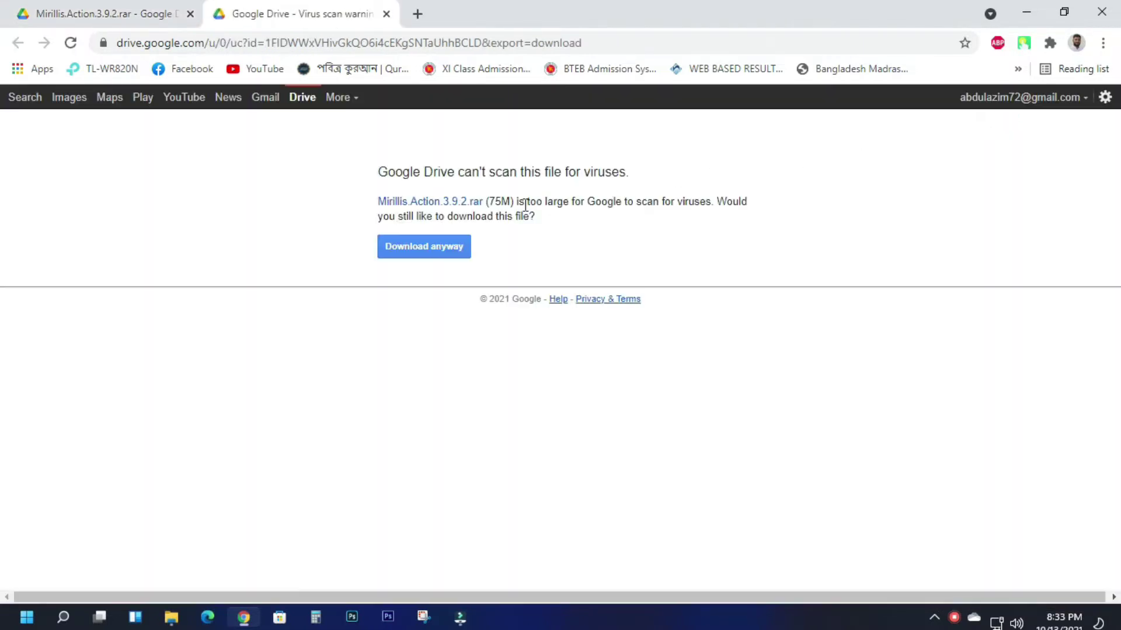
{"action": "left_click", "coordinate": [431, 245]}
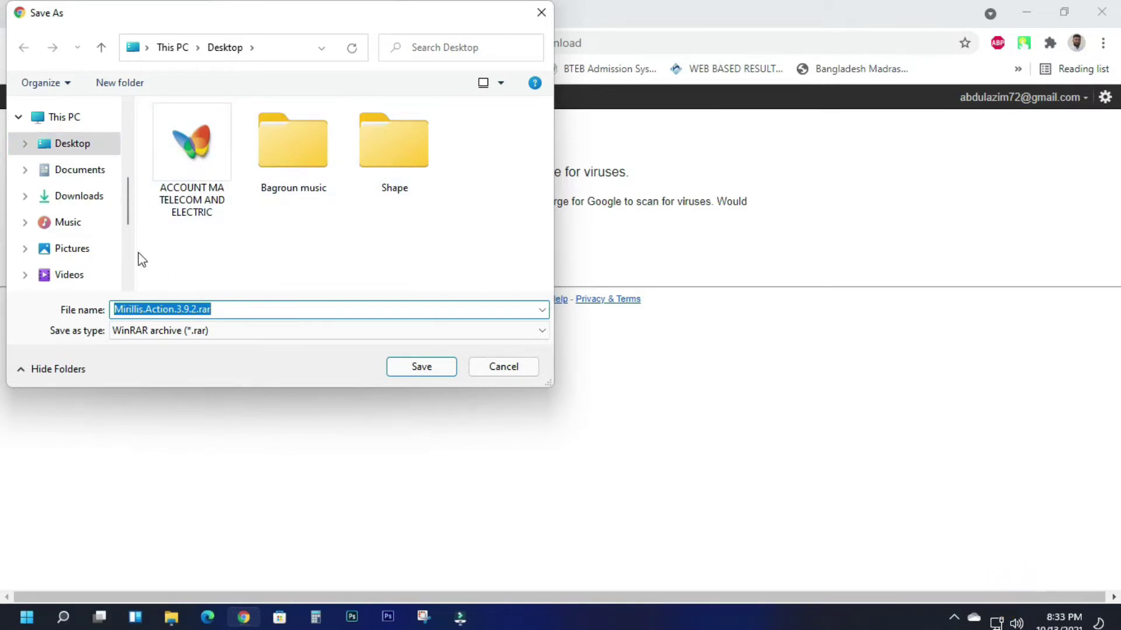
{"action": "left_click", "coordinate": [439, 373]}
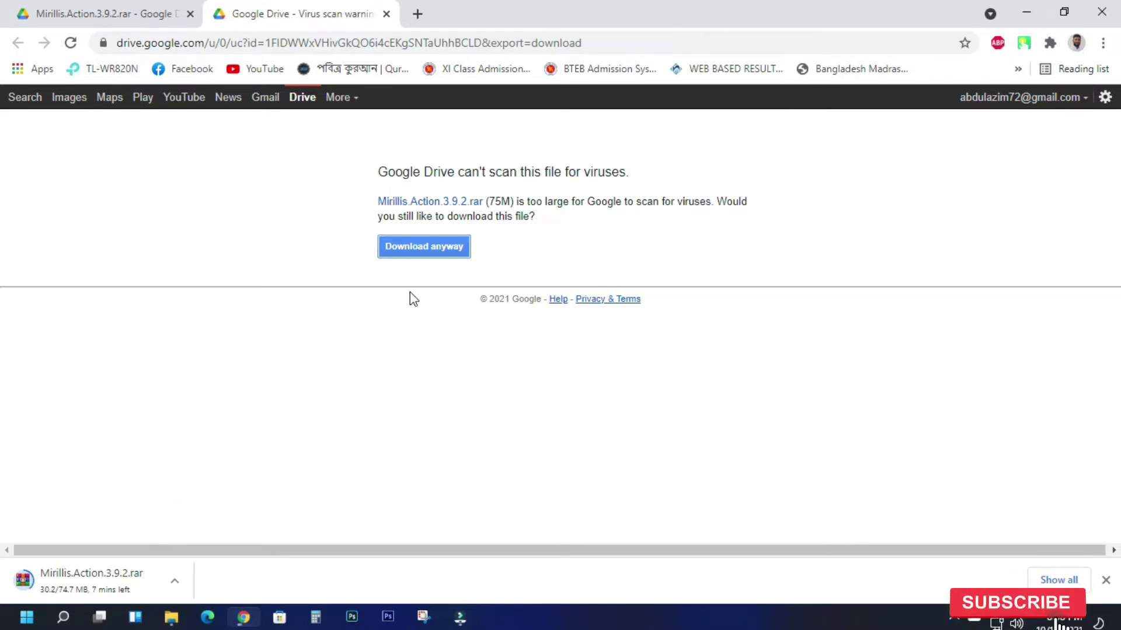
{"action": "left_click", "coordinate": [1030, 13]}
Refresh the desktop and Extract Here Mirillis.Action.3.9.2.rar, supplying the archive password
{"action": "right_click", "coordinate": [313, 147]}
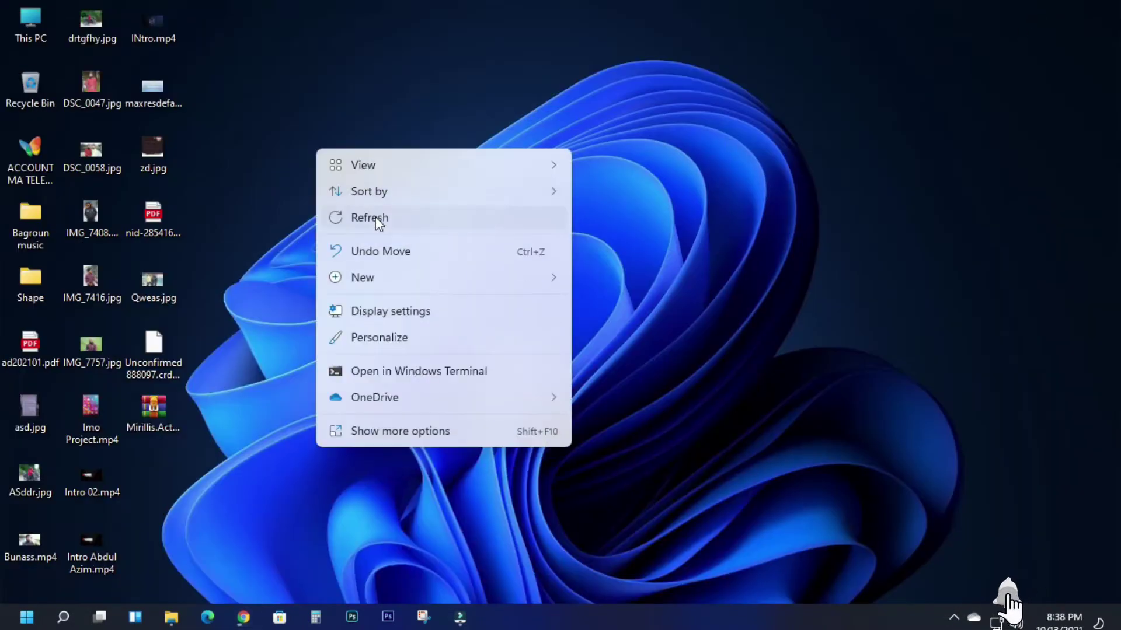
{"action": "left_click", "coordinate": [376, 217]}
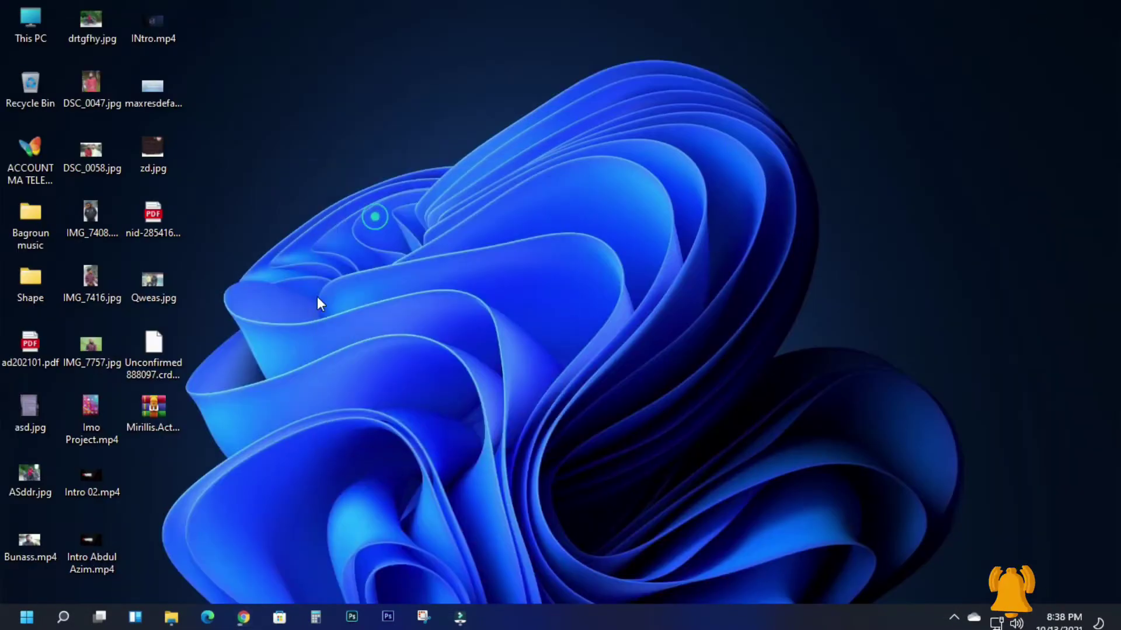
{"action": "right_click", "coordinate": [155, 418]}
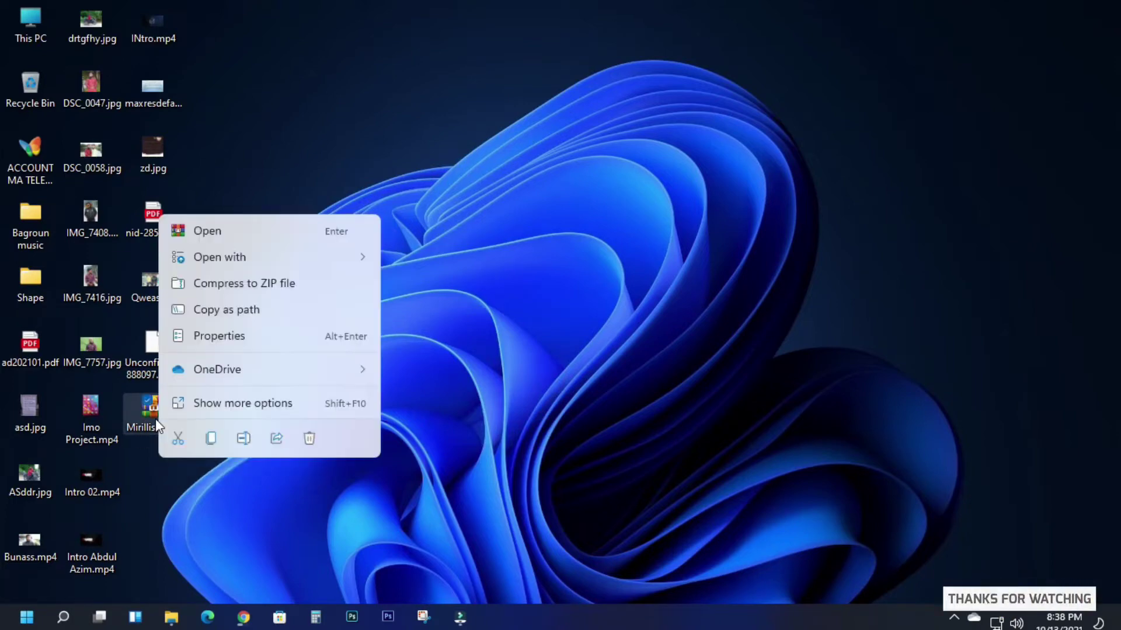
{"action": "left_click", "coordinate": [204, 404]}
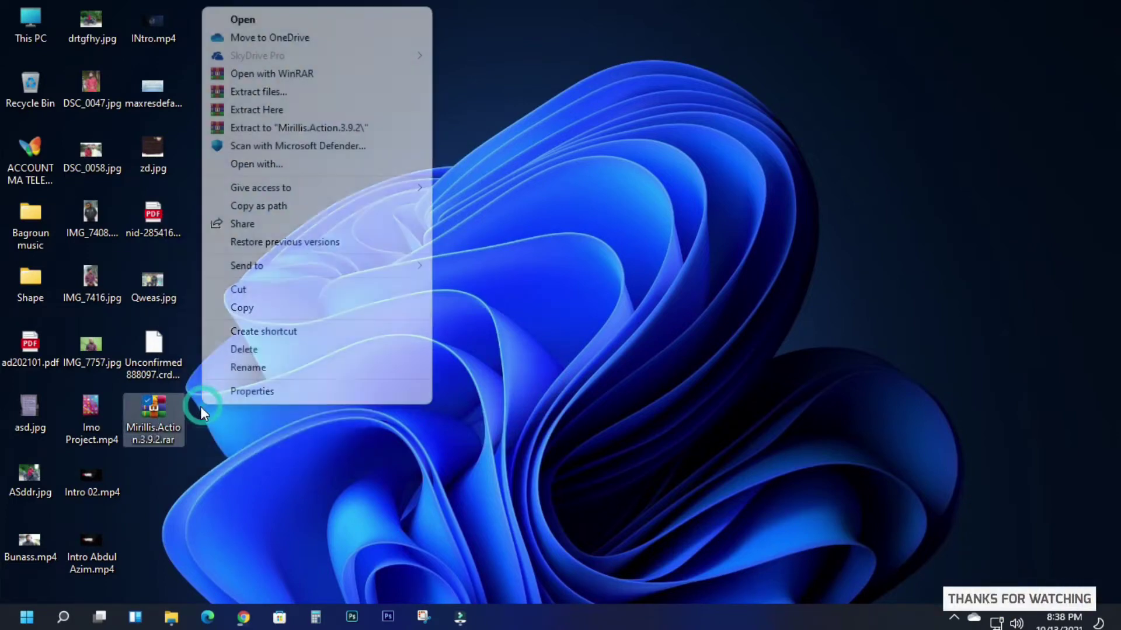
{"action": "left_click", "coordinate": [275, 110]}
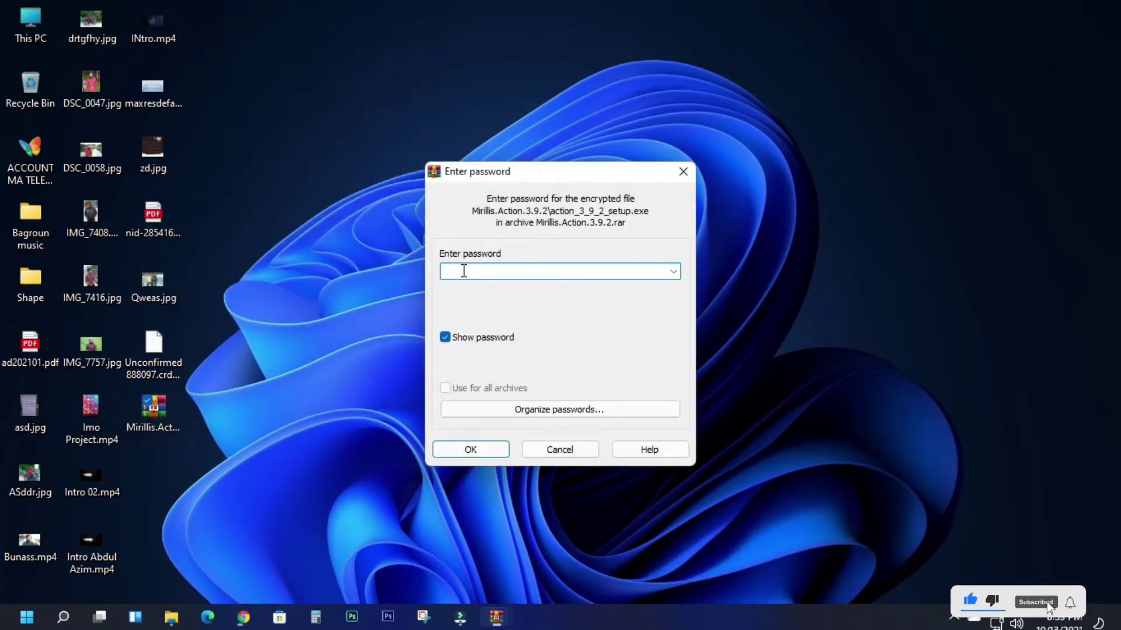
{"action": "left_click", "coordinate": [468, 270]}
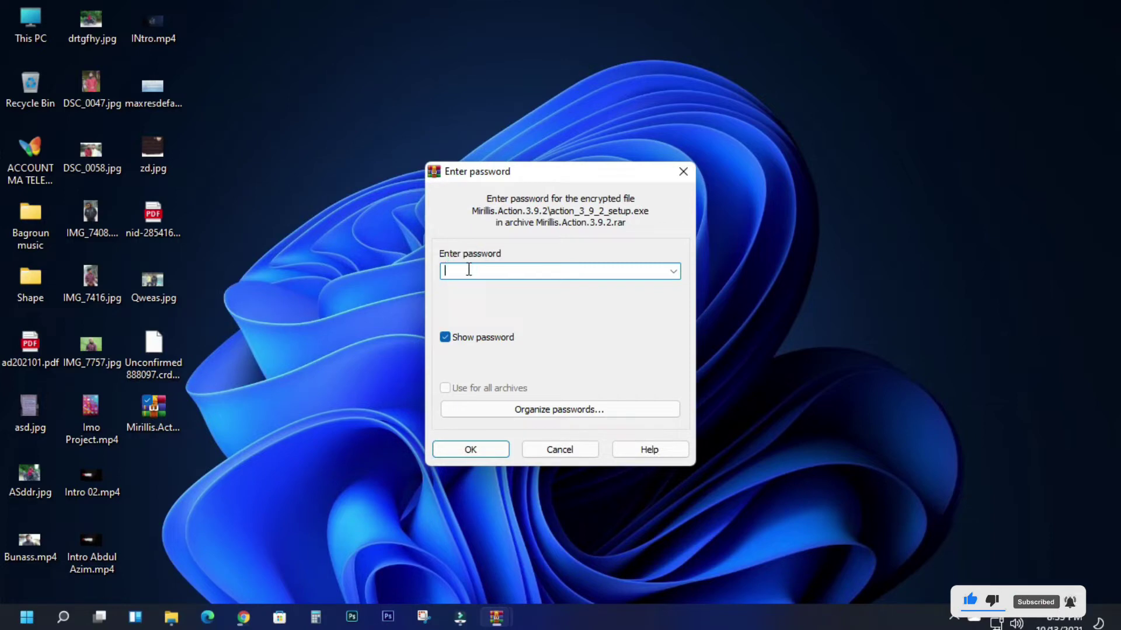
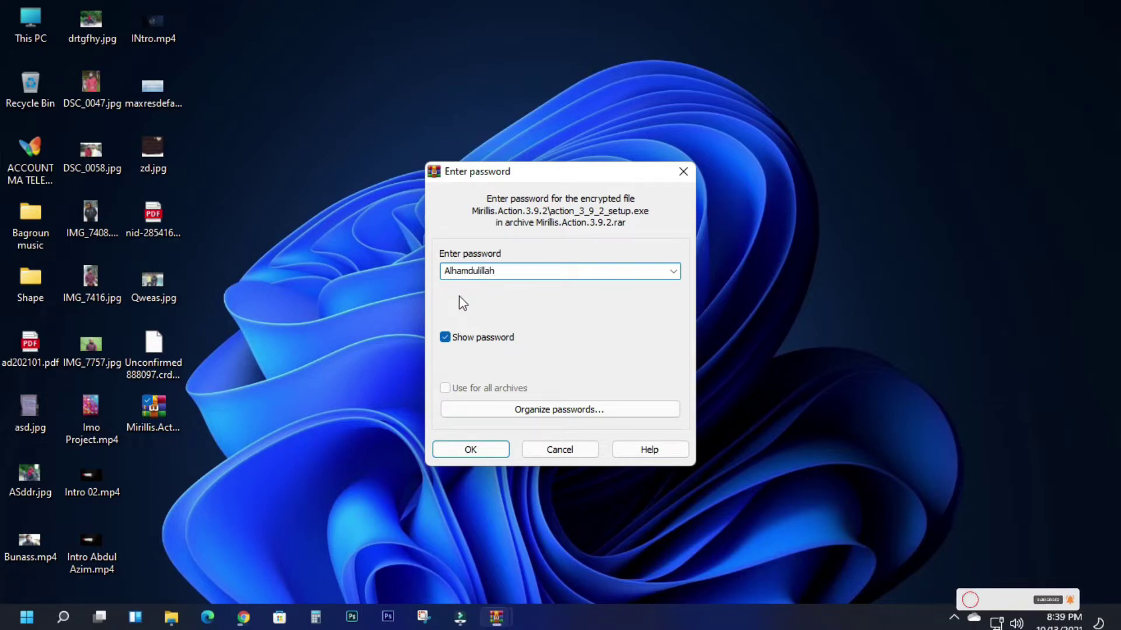
{"action": "left_click", "coordinate": [467, 450]}
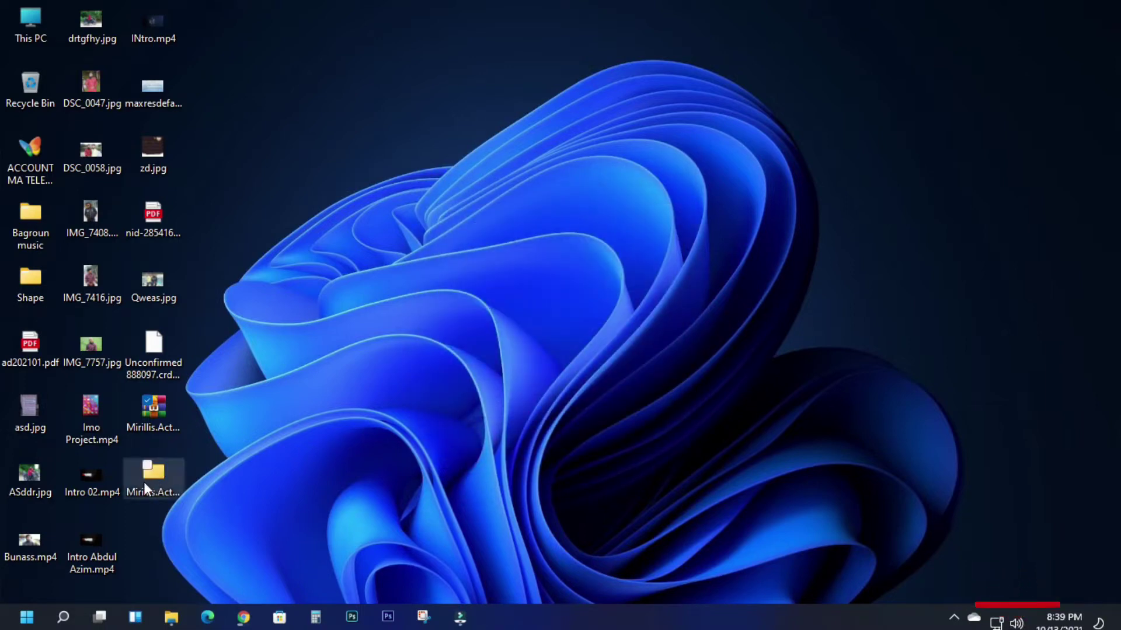
Open the extracted Mirillis.Action.3.9.2 folder and run action_3_9_2_setup.exe
{"action": "right_click", "coordinate": [155, 480]}
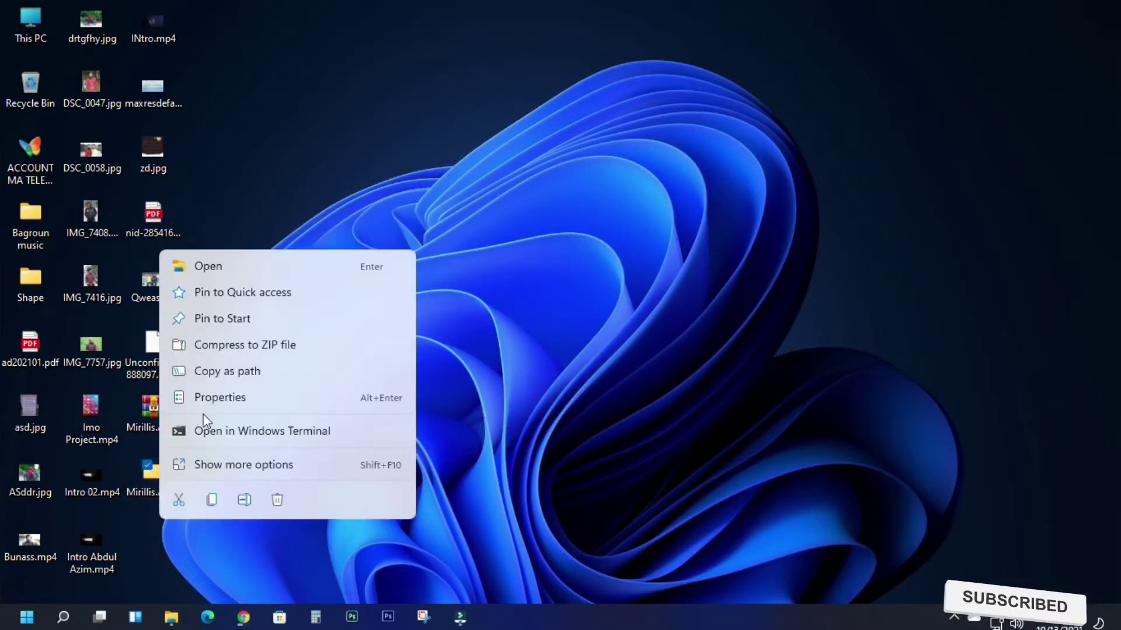
{"action": "left_click", "coordinate": [230, 266]}
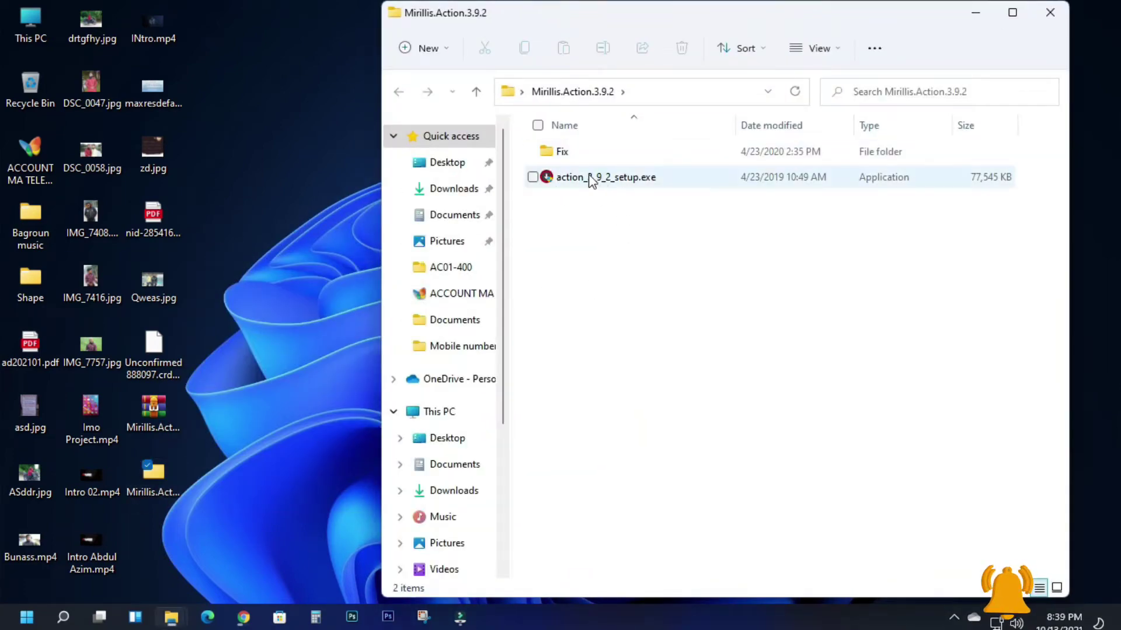
{"action": "left_click", "coordinate": [634, 184]}
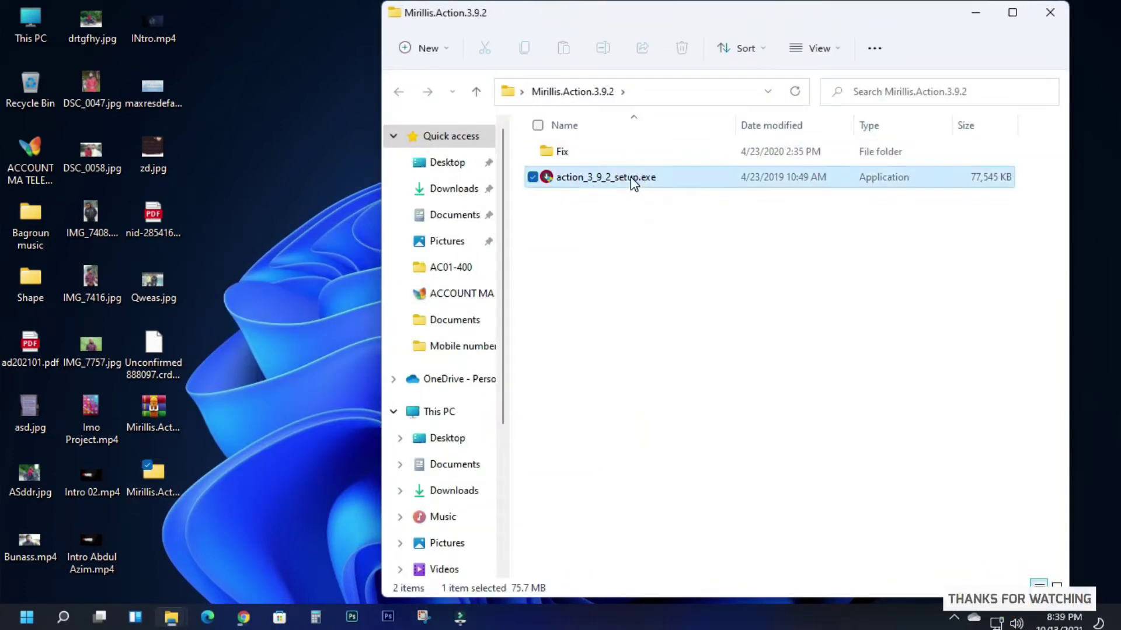
{"action": "right_click", "coordinate": [633, 183]}
{"action": "left_click", "coordinate": [674, 233]}
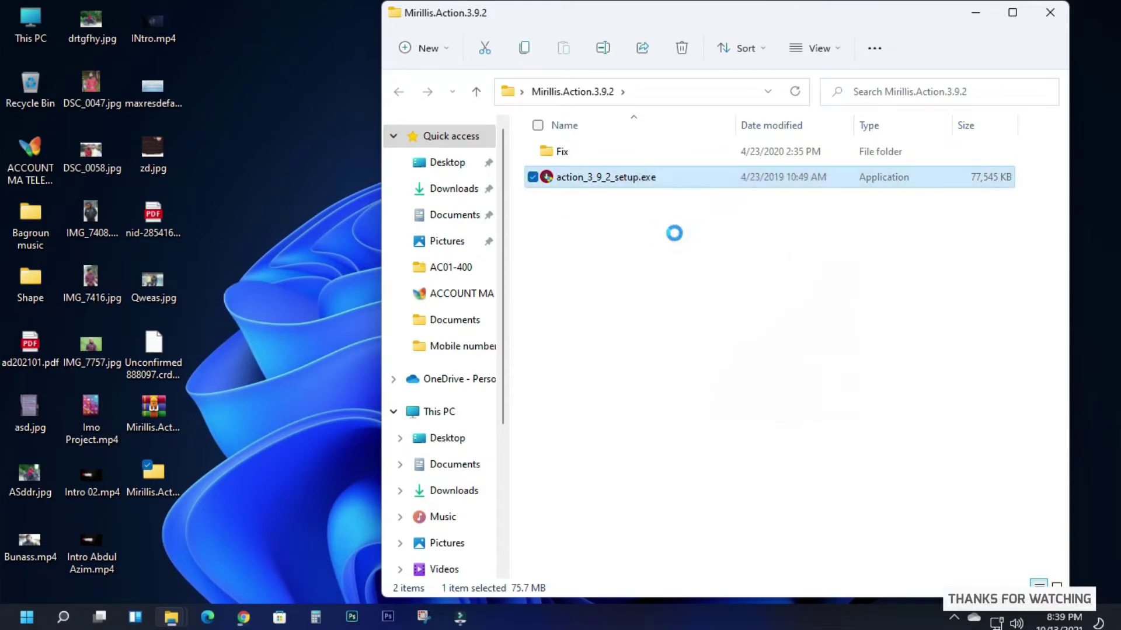
Approve the UAC prompt, accept the language and license agreement, and finish the Action! installation
{"action": "left_click", "coordinate": [649, 477]}
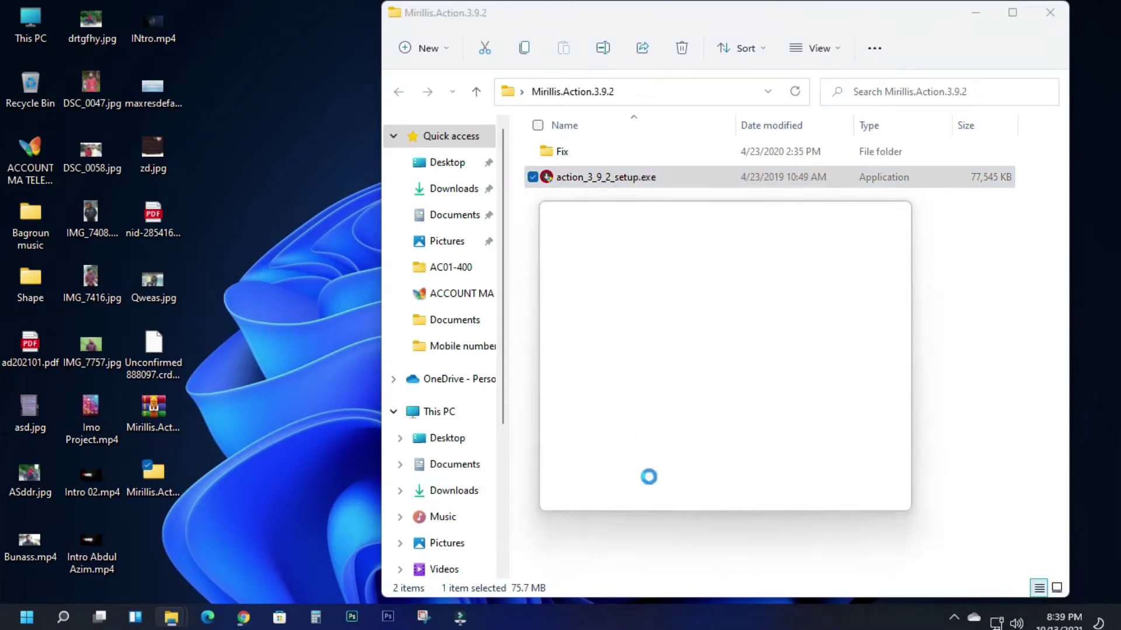
{"action": "left_click", "coordinate": [564, 345]}
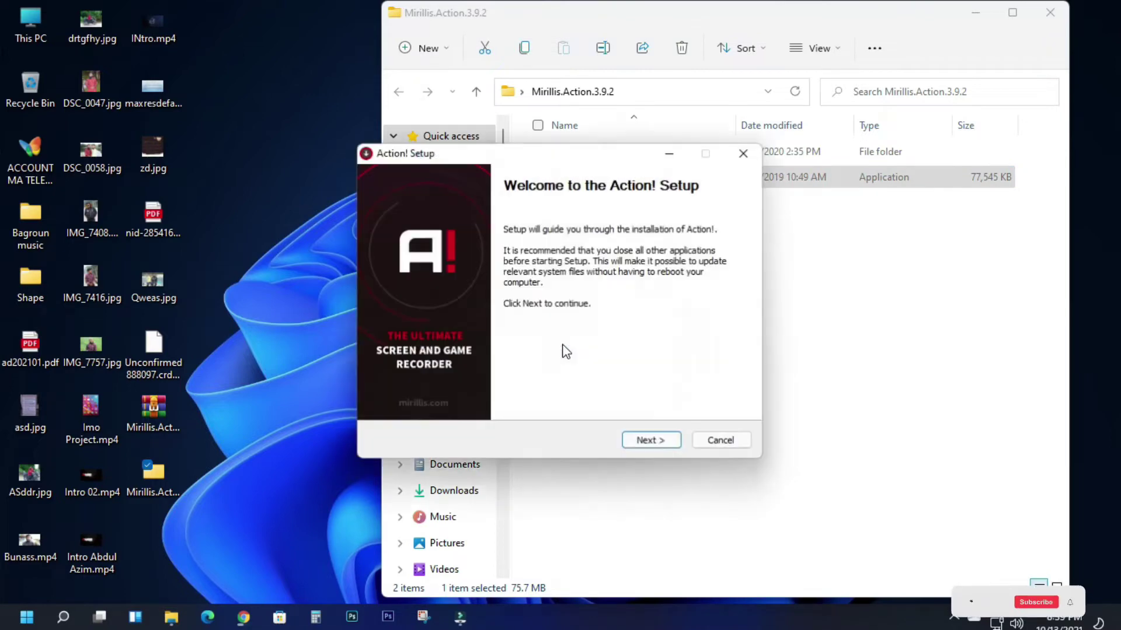
{"action": "left_click", "coordinate": [652, 440]}
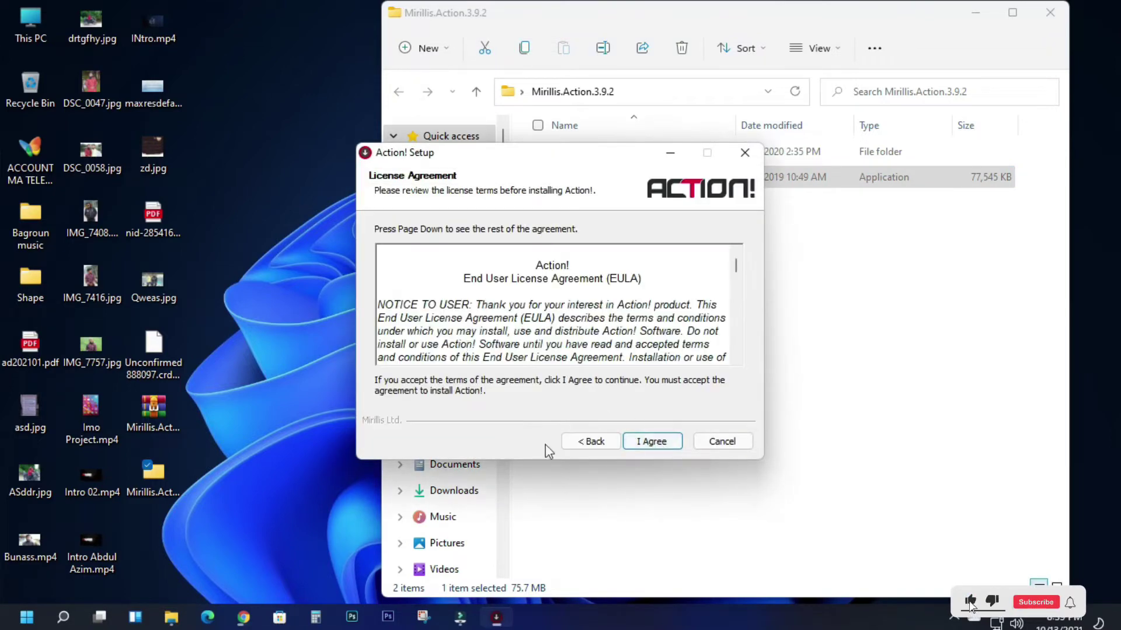
{"action": "left_click", "coordinate": [652, 441]}
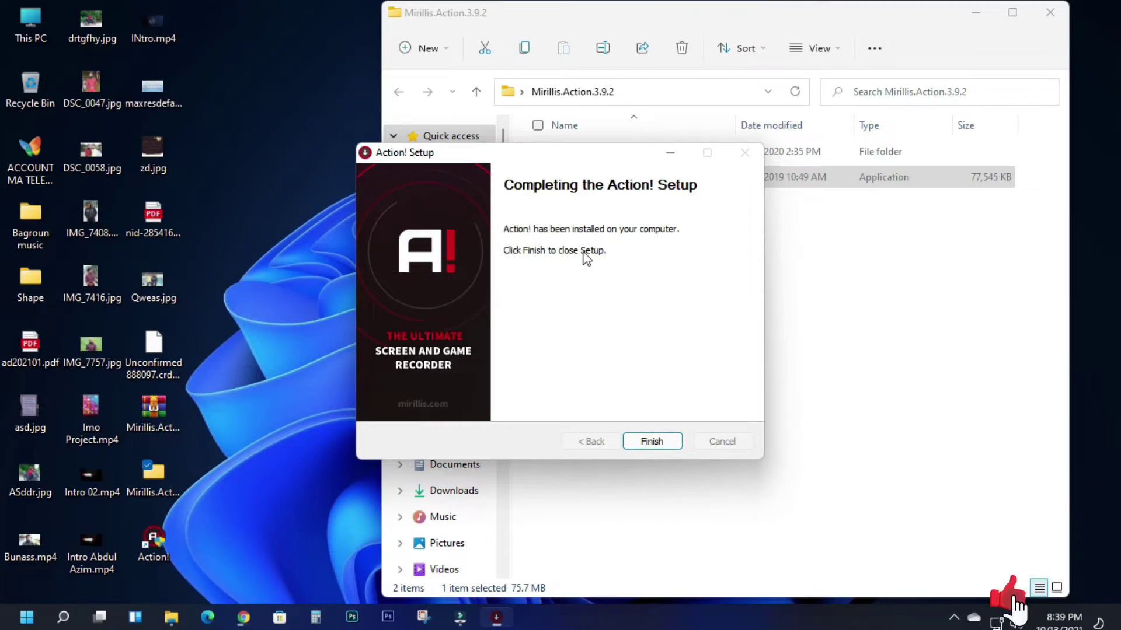
{"action": "left_click", "coordinate": [655, 442]}
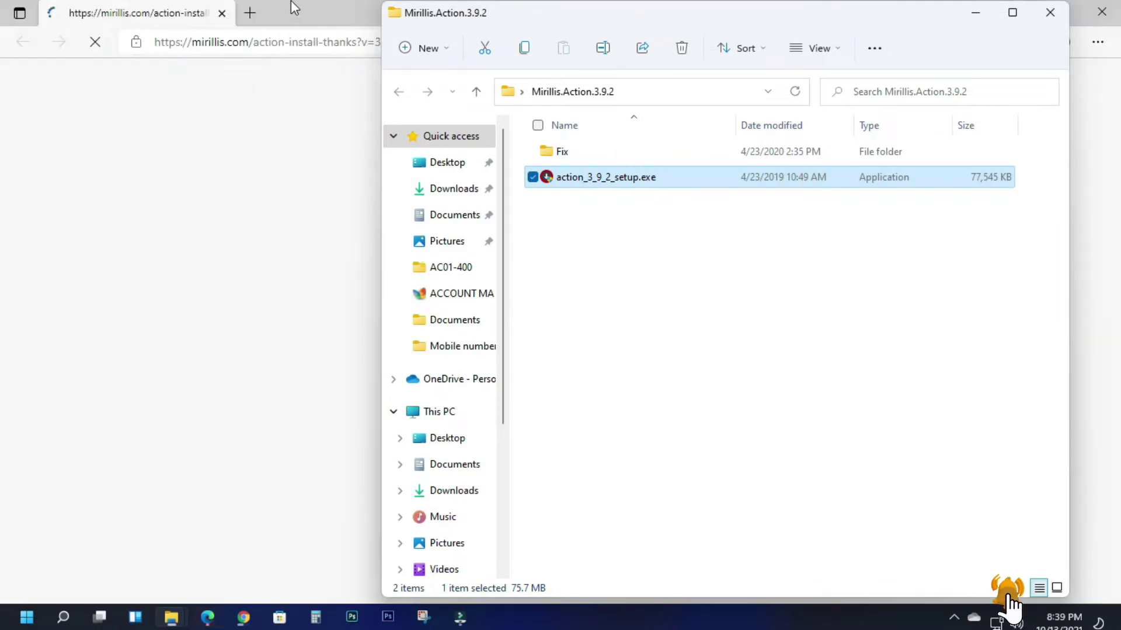
Close the thanks page and copy Action_Loader.exe from the Fix folder
{"action": "left_click", "coordinate": [1113, 7]}
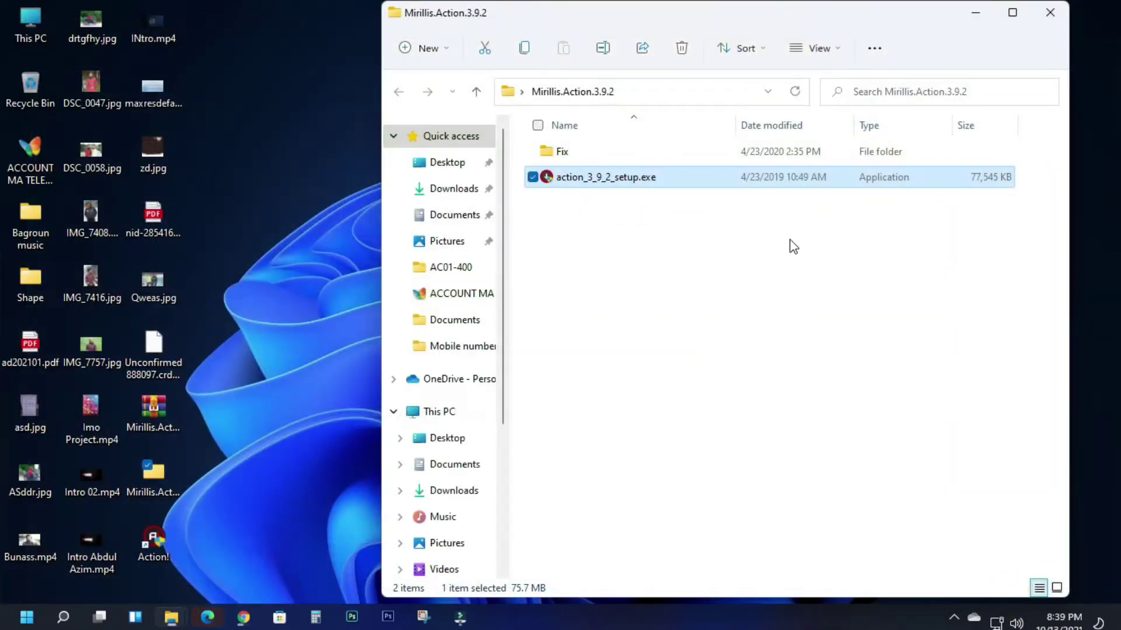
{"action": "right_click", "coordinate": [579, 150]}
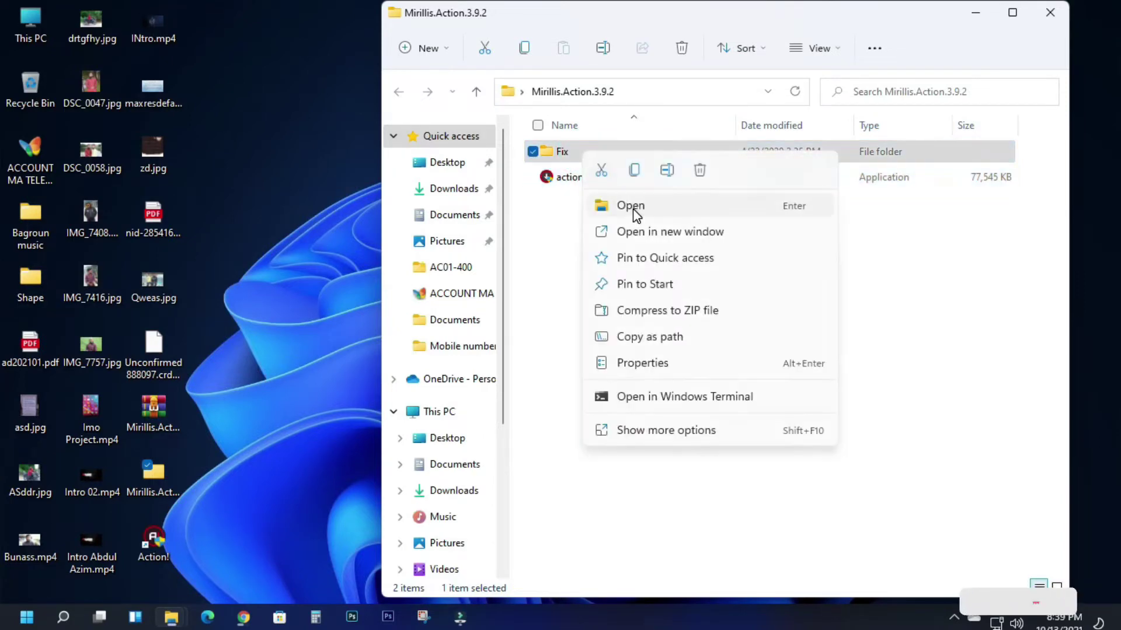
{"action": "left_click", "coordinate": [634, 210]}
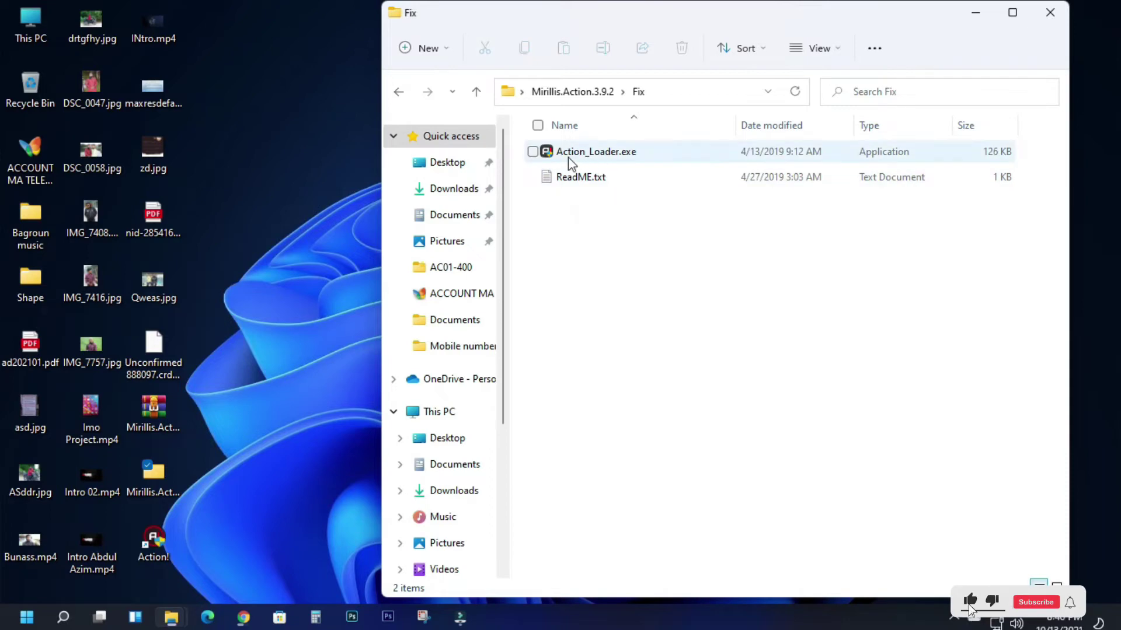
{"action": "right_click", "coordinate": [629, 154]}
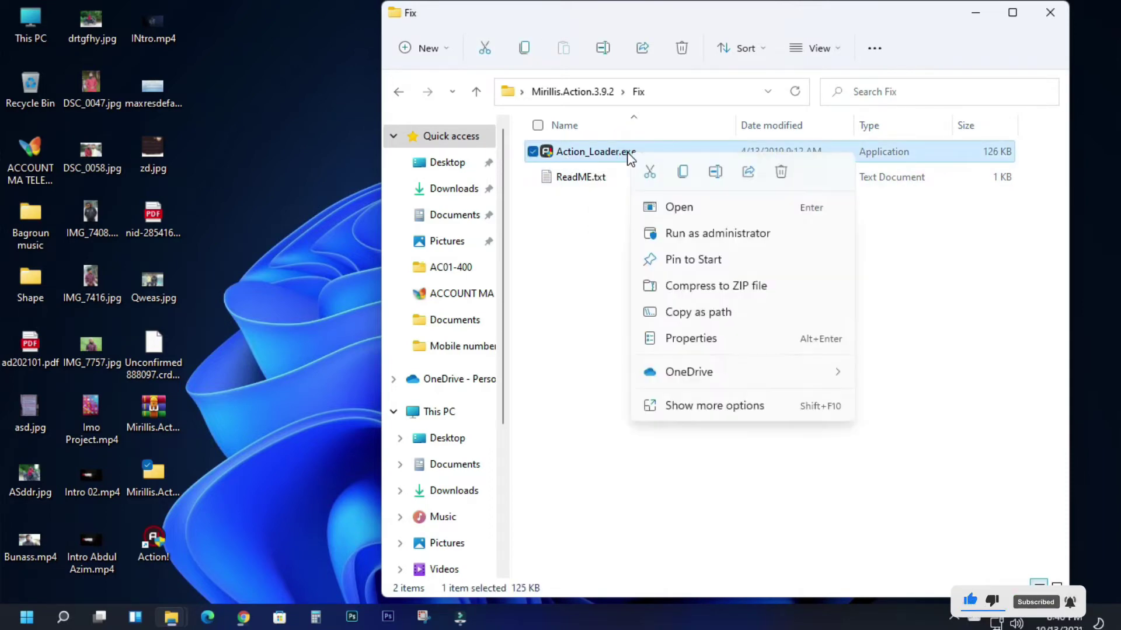
{"action": "left_click", "coordinate": [668, 405]}
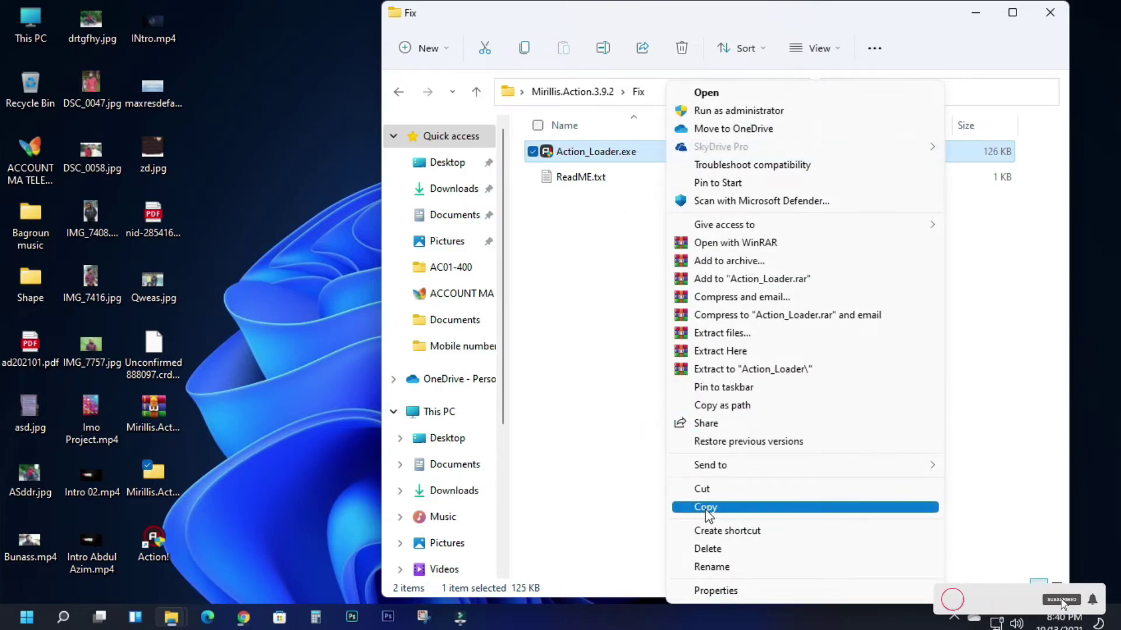
{"action": "left_click", "coordinate": [705, 507]}
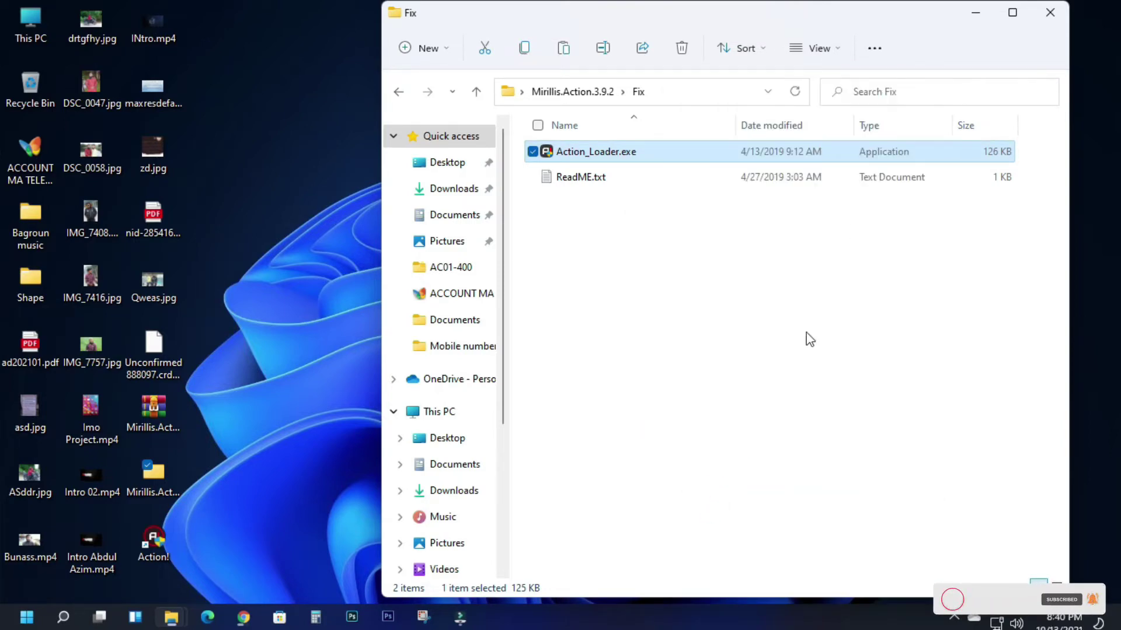
{"action": "left_click", "coordinate": [1050, 13]}
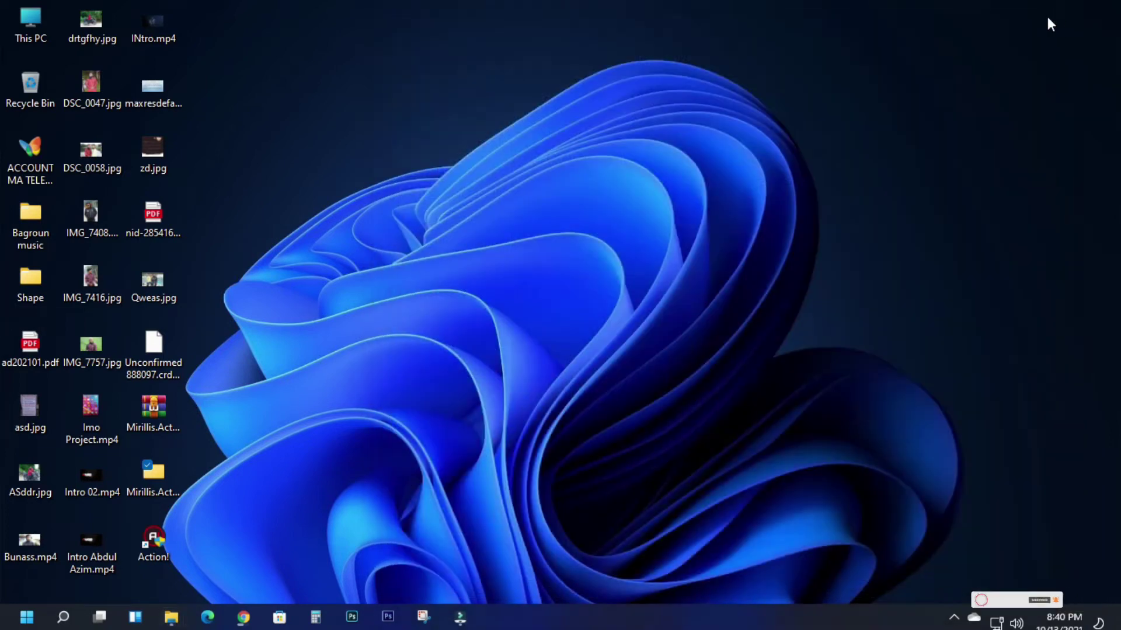
Paste Action_Loader.exe into the Action! program folder, granting administrator permission
{"action": "right_click", "coordinate": [159, 554]}
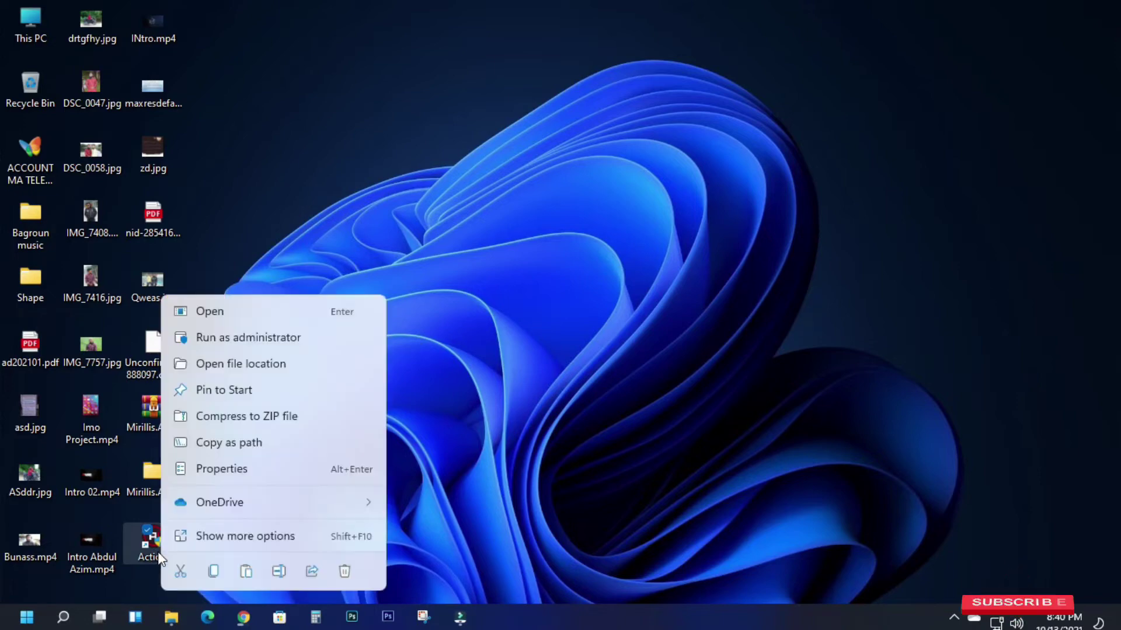
{"action": "left_click", "coordinate": [253, 365]}
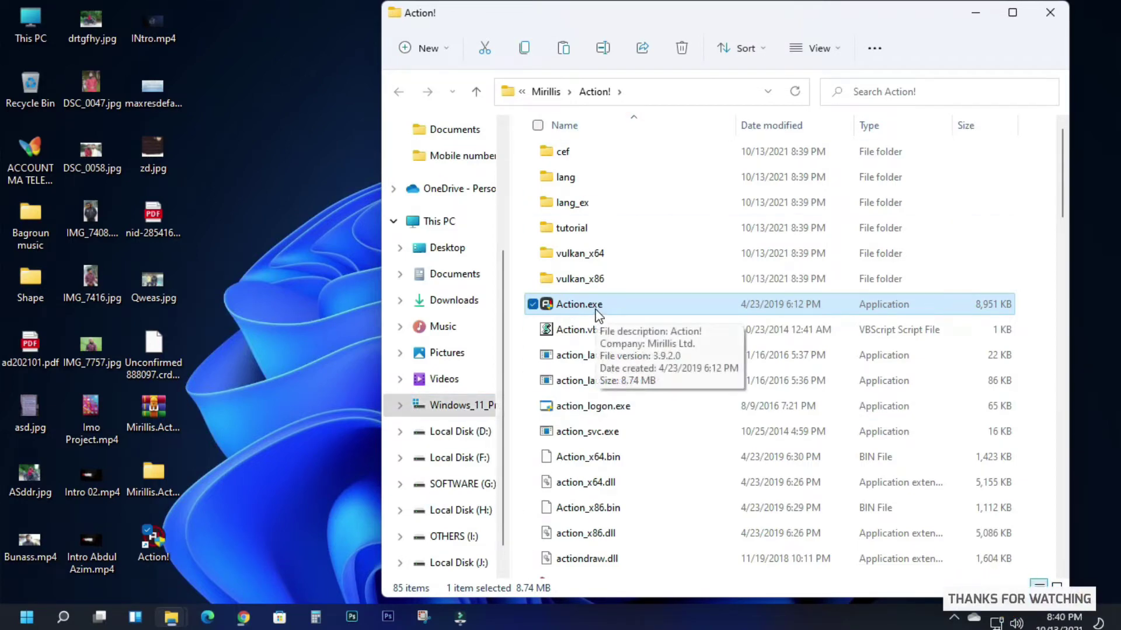
{"action": "right_click", "coordinate": [524, 373]}
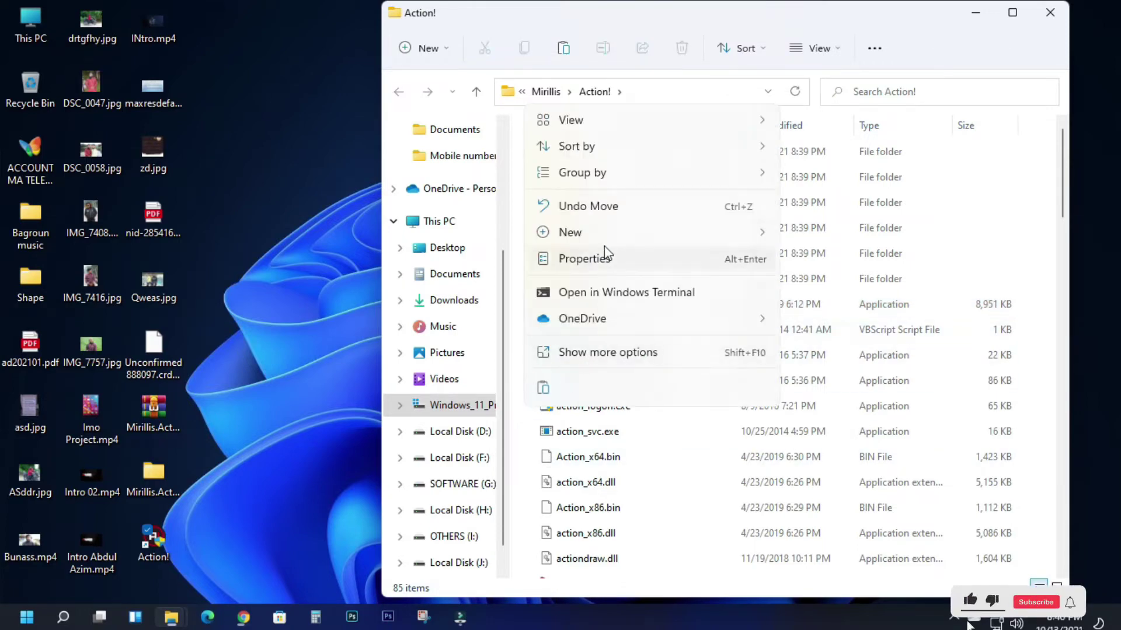
{"action": "left_click", "coordinate": [562, 357]}
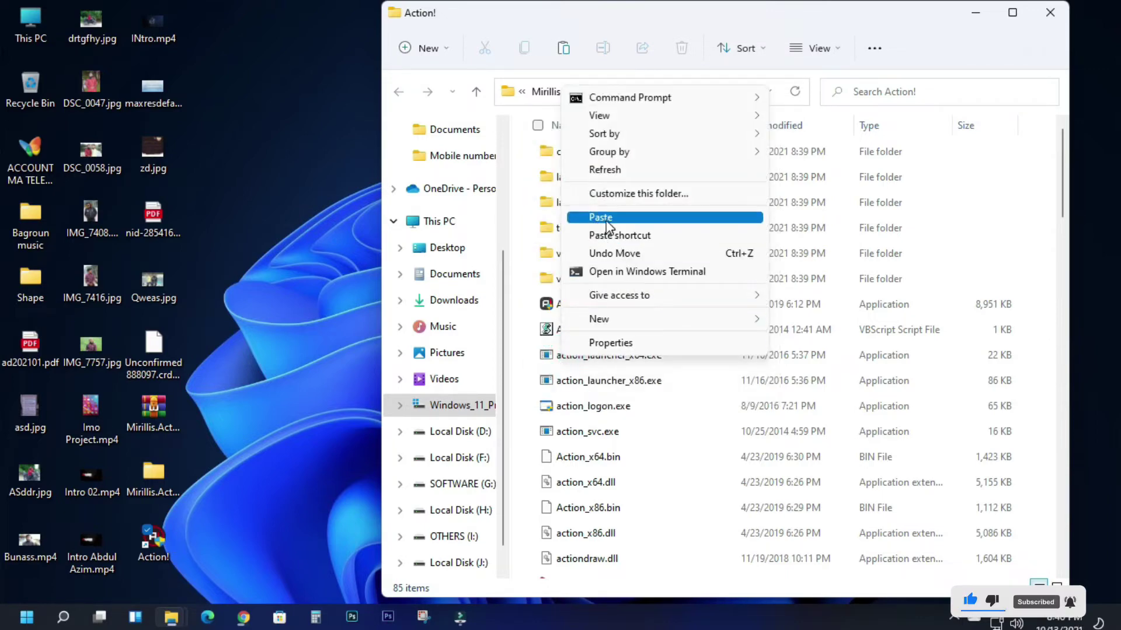
{"action": "left_click", "coordinate": [601, 218]}
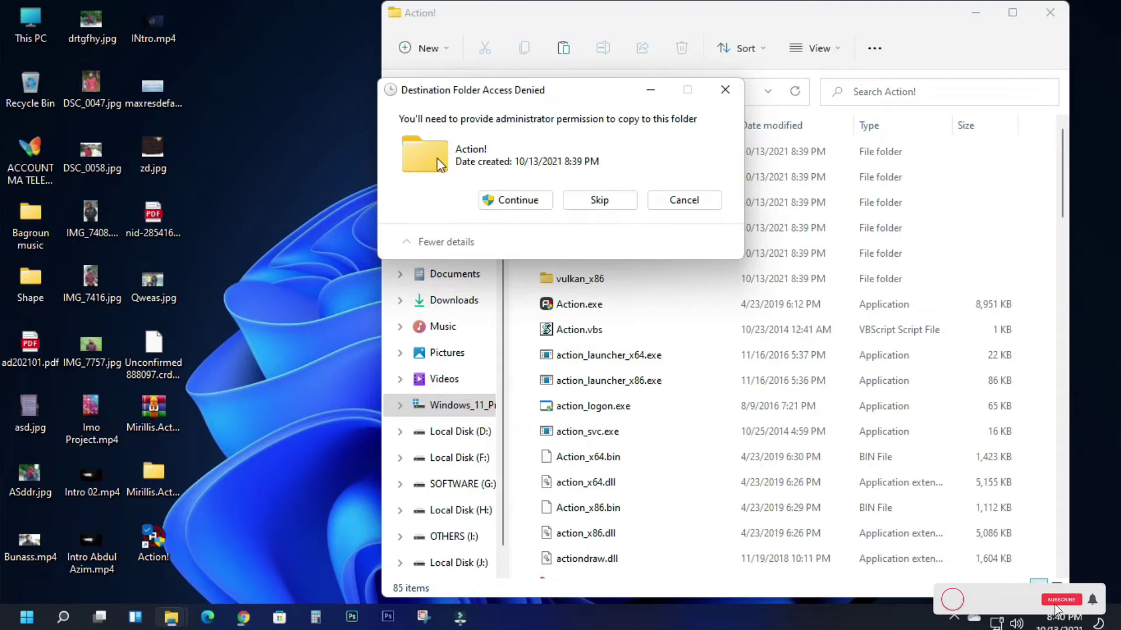
{"action": "left_click", "coordinate": [519, 200]}
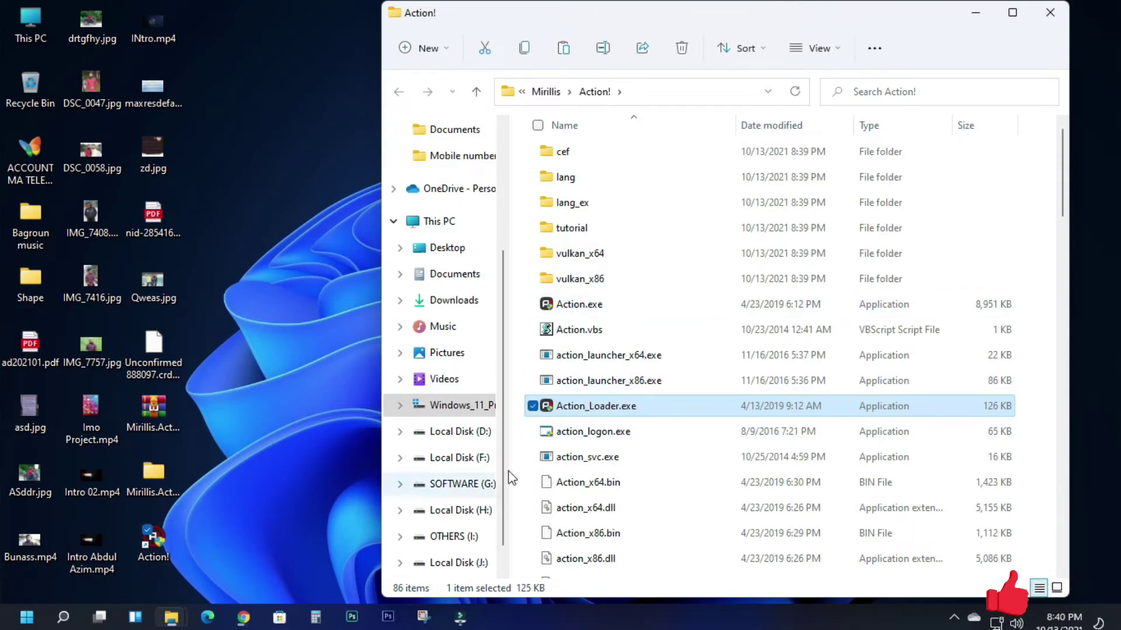
Send Action_Loader.exe to Desktop (create shortcut) from its context menu
{"action": "right_click", "coordinate": [590, 412]}
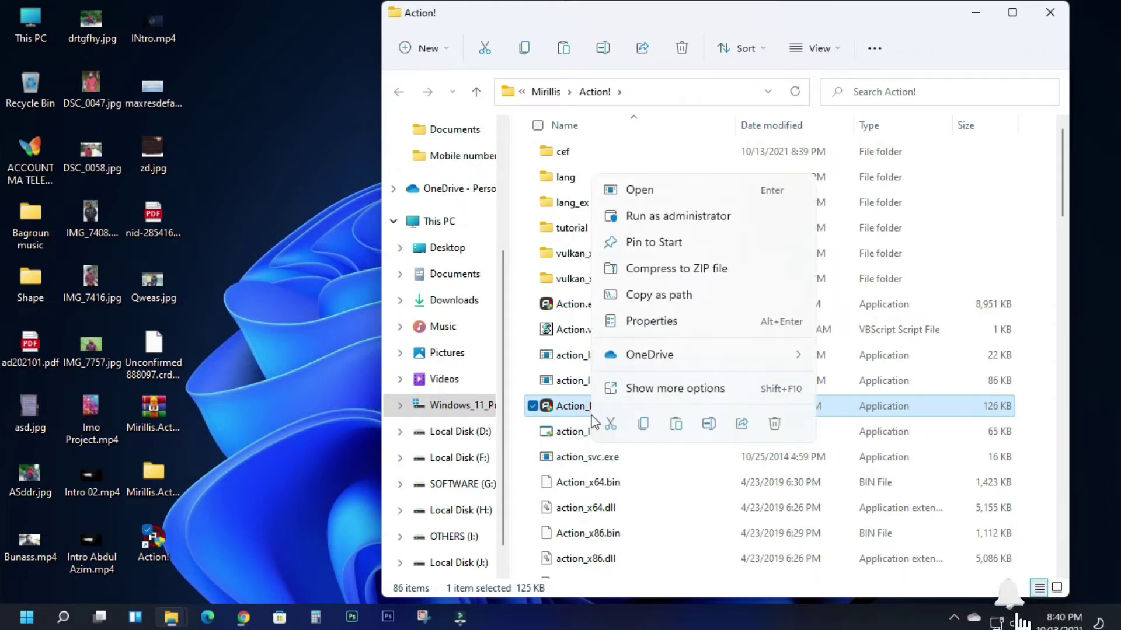
{"action": "left_click", "coordinate": [636, 390]}
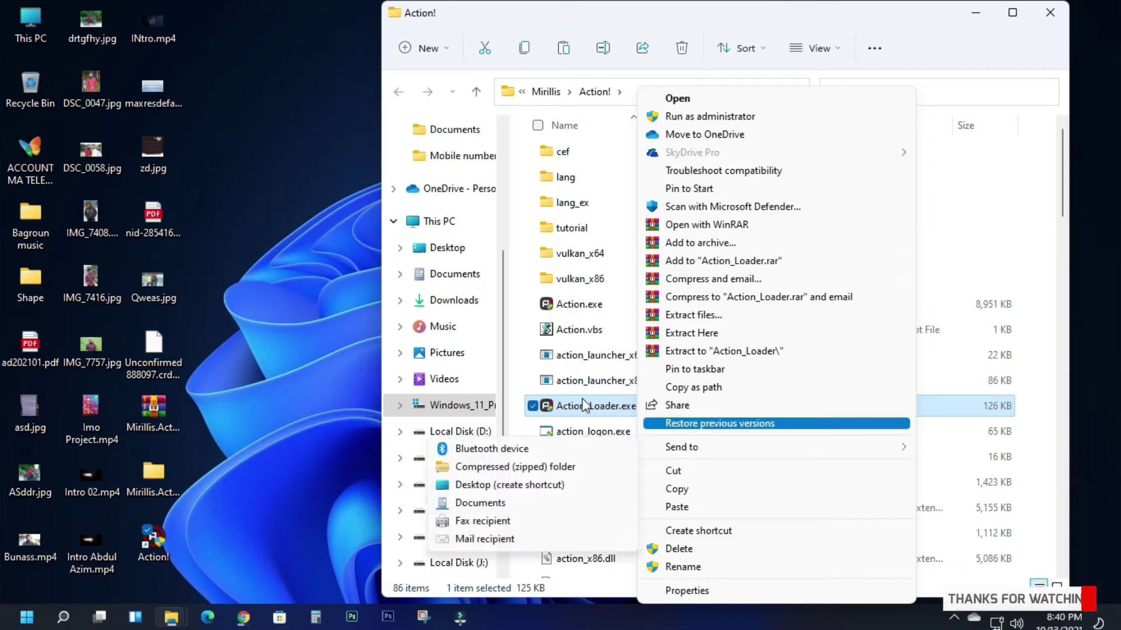
{"action": "mouse_move", "coordinate": [694, 452]}
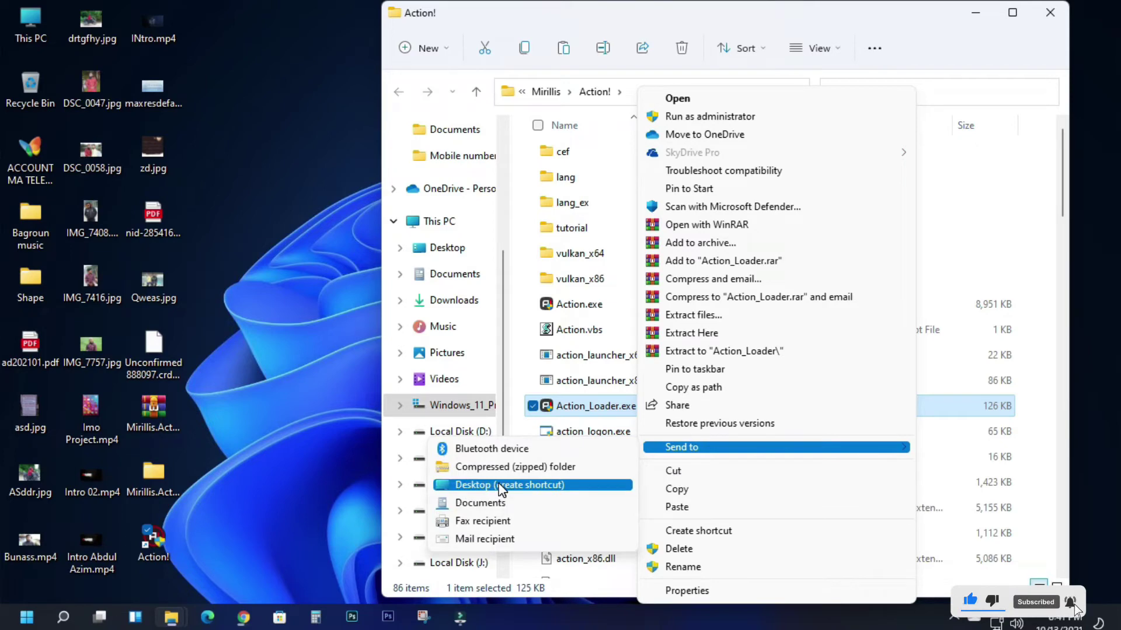
{"action": "left_click", "coordinate": [480, 486]}
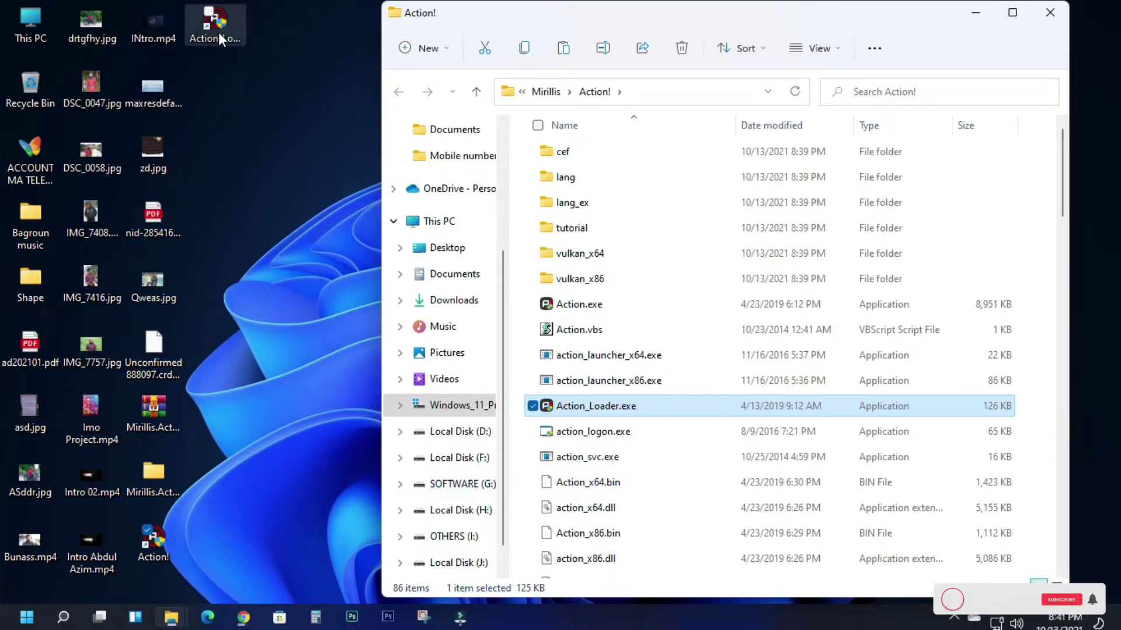
Close Explorer, delete the duplicate Action shortcut, and rename the Action_Loader.exe shortcut to 'Action'
{"action": "left_click", "coordinate": [1050, 12]}
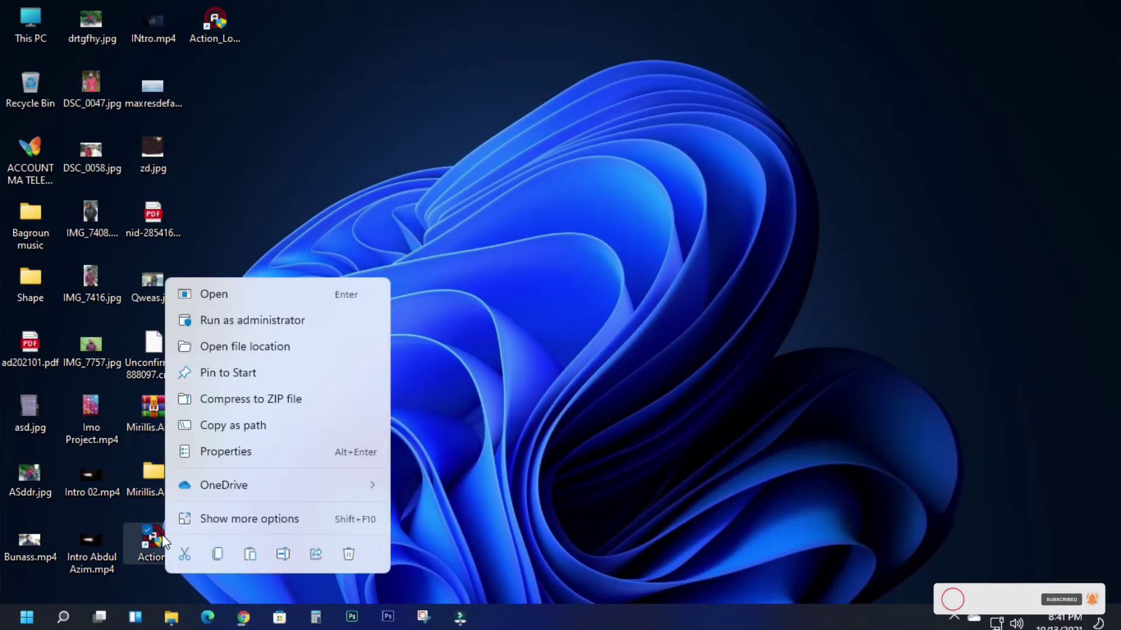
{"action": "left_click", "coordinate": [348, 554]}
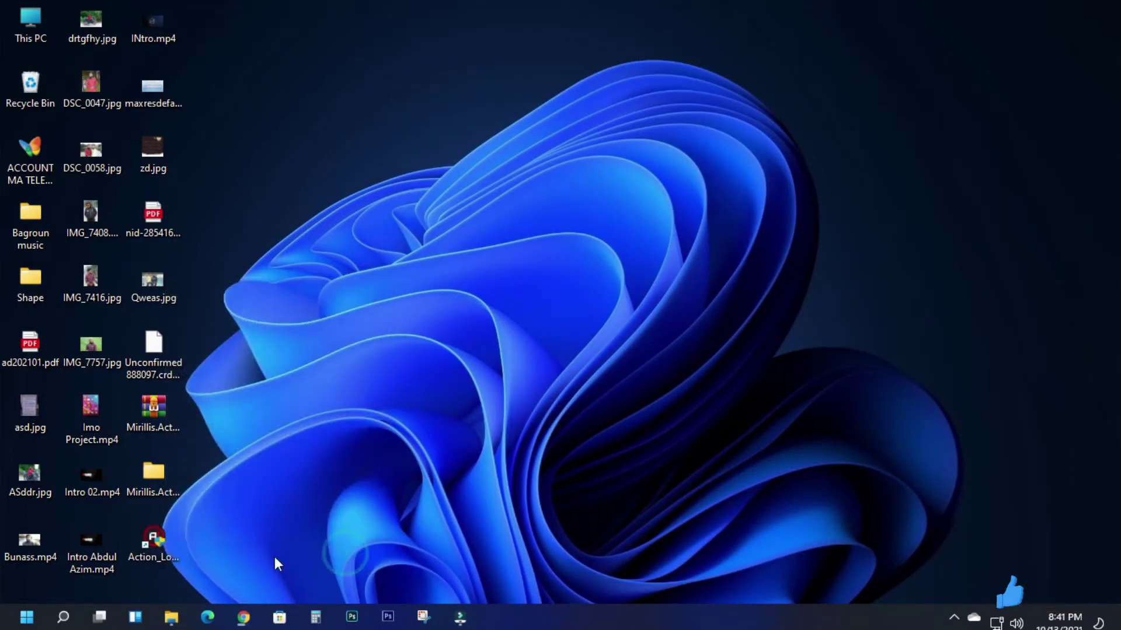
{"action": "right_click", "coordinate": [152, 544]}
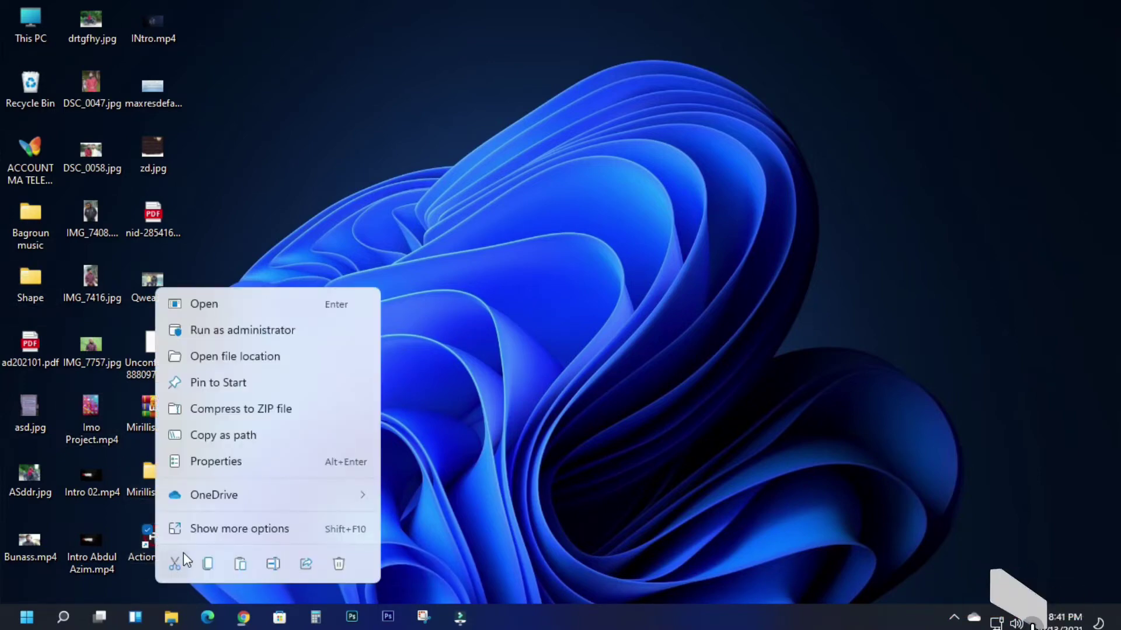
{"action": "left_click", "coordinate": [233, 528]}
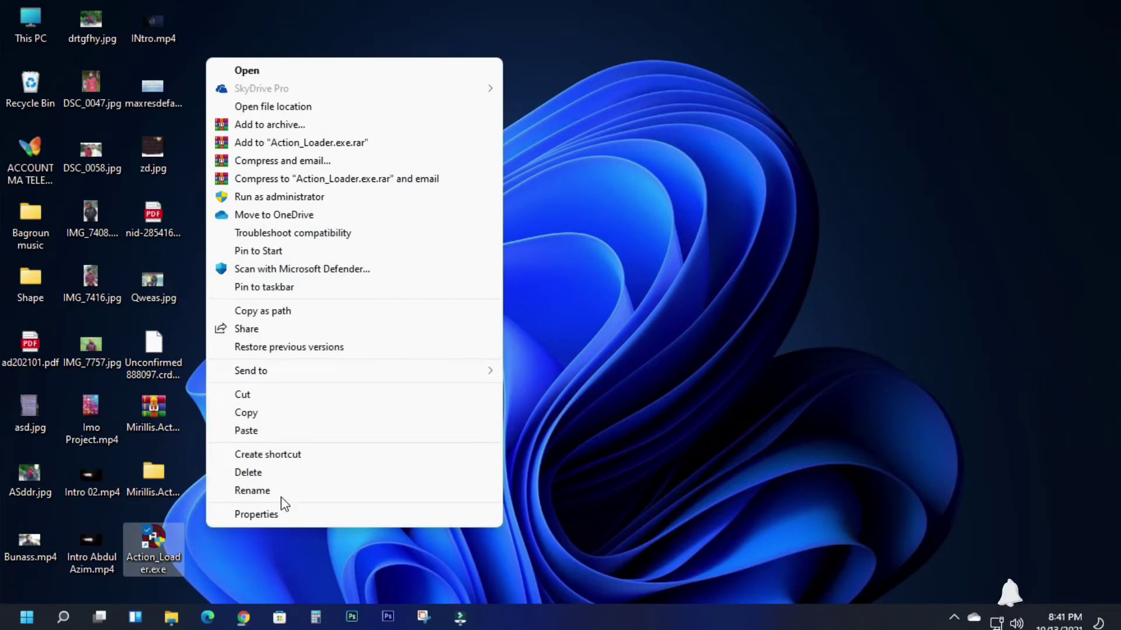
{"action": "left_click", "coordinate": [281, 492]}
{"action": "left_click", "coordinate": [176, 570]}
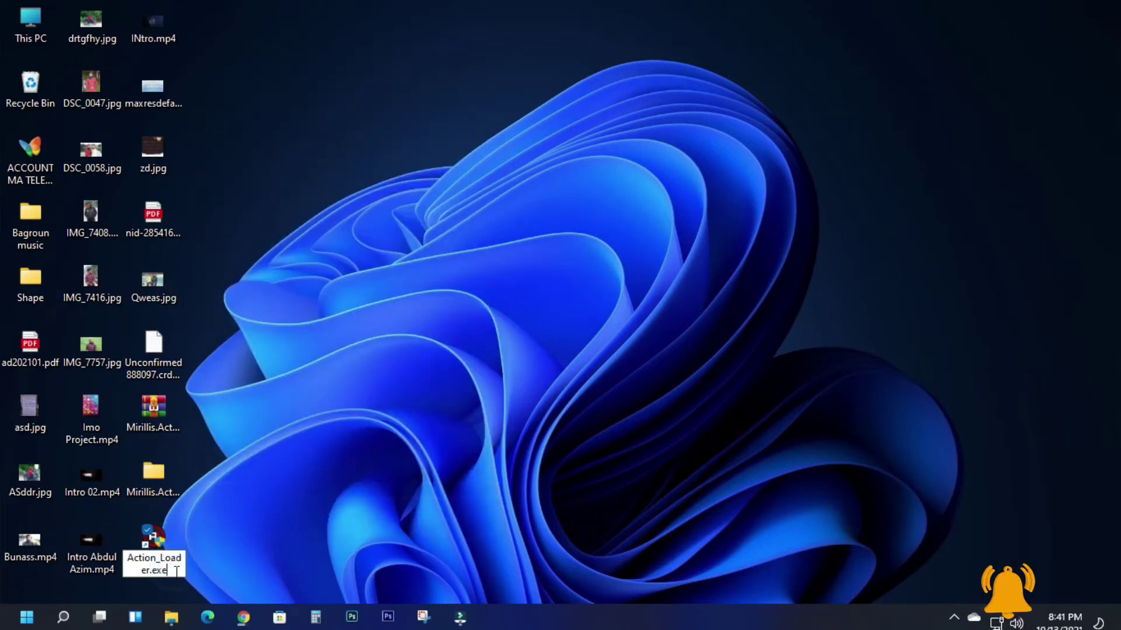
{"action": "key", "text": "BackSpace"}
{"action": "key", "text": "BackSpace"}
{"action": "key", "text": "BackSpace"}
{"action": "key", "text": "BackSpace"}
{"action": "key", "text": "BackSpace"}
{"action": "key", "text": "BackSpace"}
{"action": "key", "text": "BackSpace"}
{"action": "key", "text": "BackSpace"}
{"action": "key", "text": "BackSpace"}
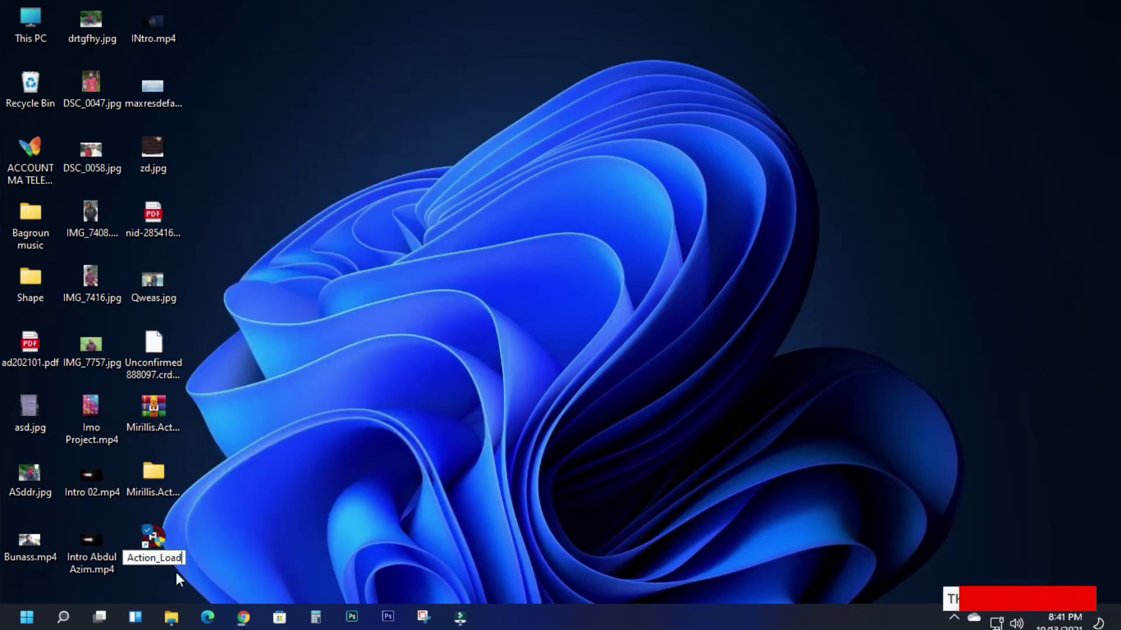
{"action": "key", "text": "BackSpace"}
{"action": "key", "text": "BackSpace"}
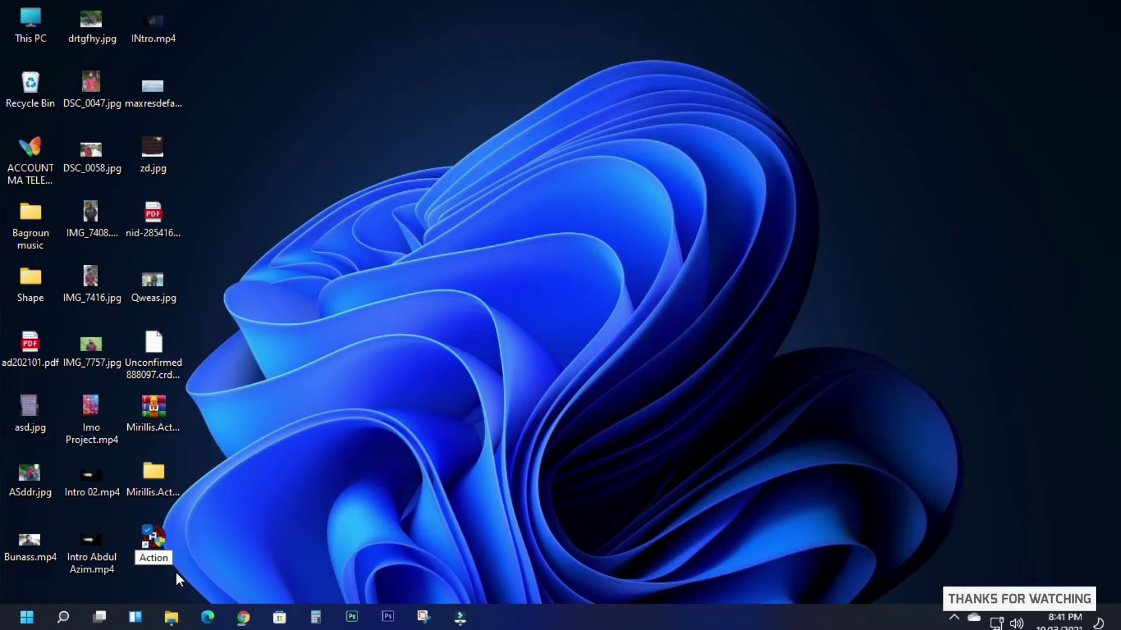
{"action": "key", "text": "Return"}
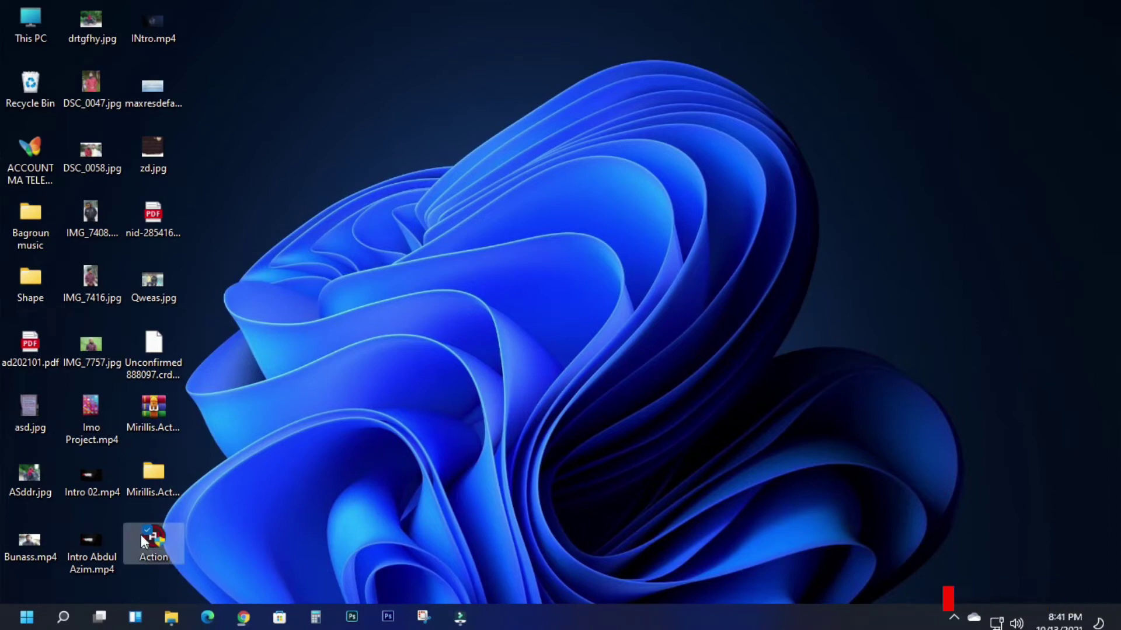
Launch Action! from the 'Action' shortcut, approve the UAC prompt, and close the Getting Started guide
{"action": "right_click", "coordinate": [158, 537]}
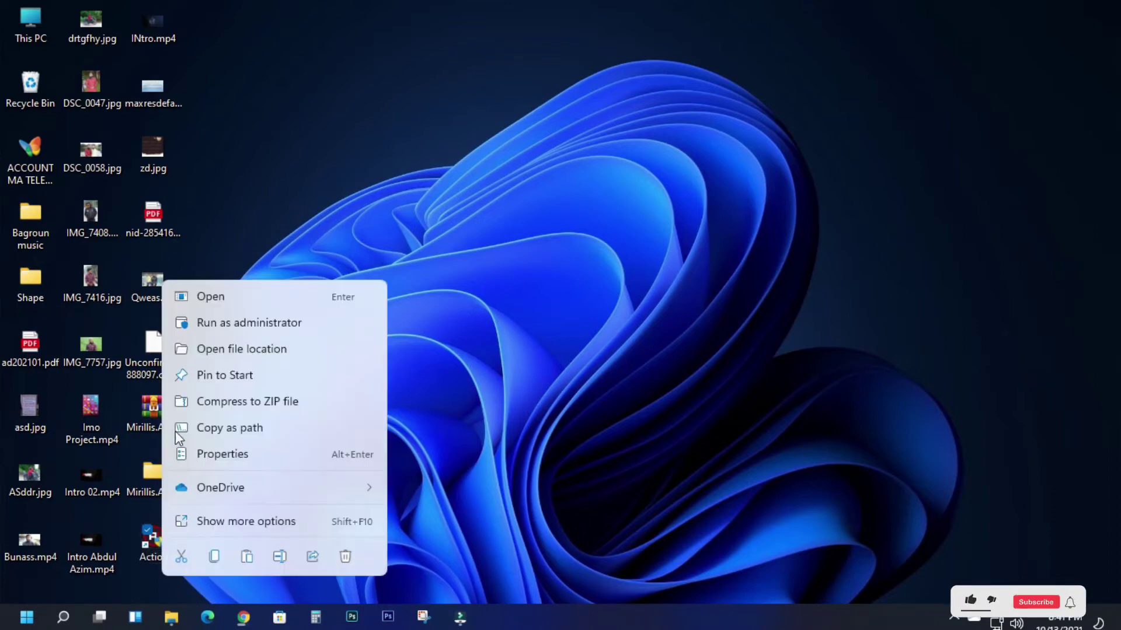
{"action": "left_click", "coordinate": [220, 296]}
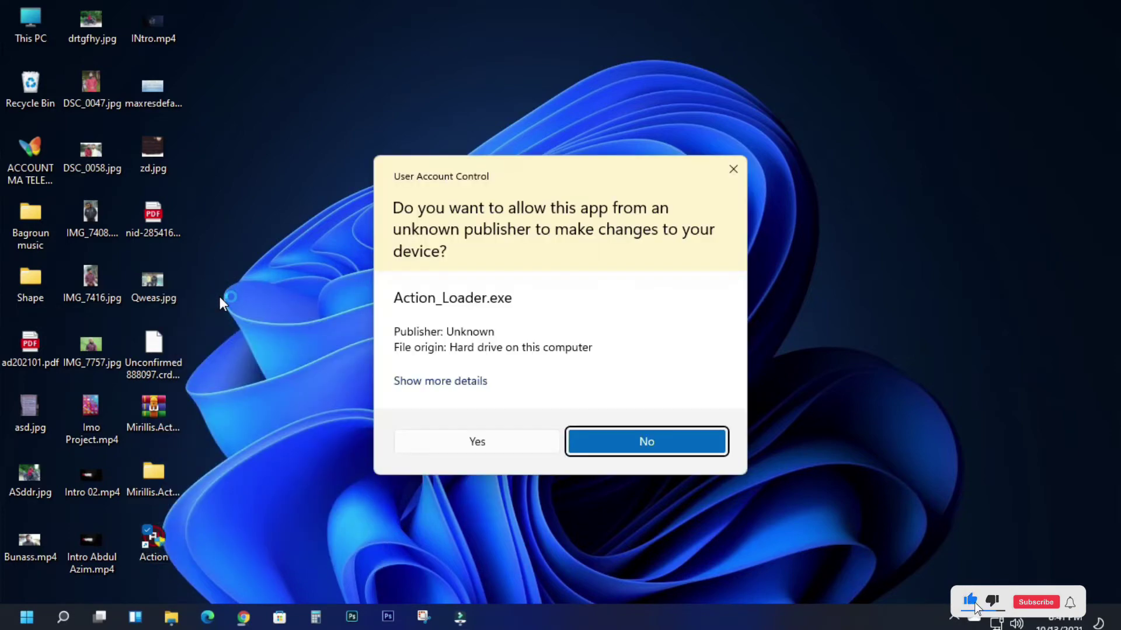
{"action": "left_click", "coordinate": [483, 442]}
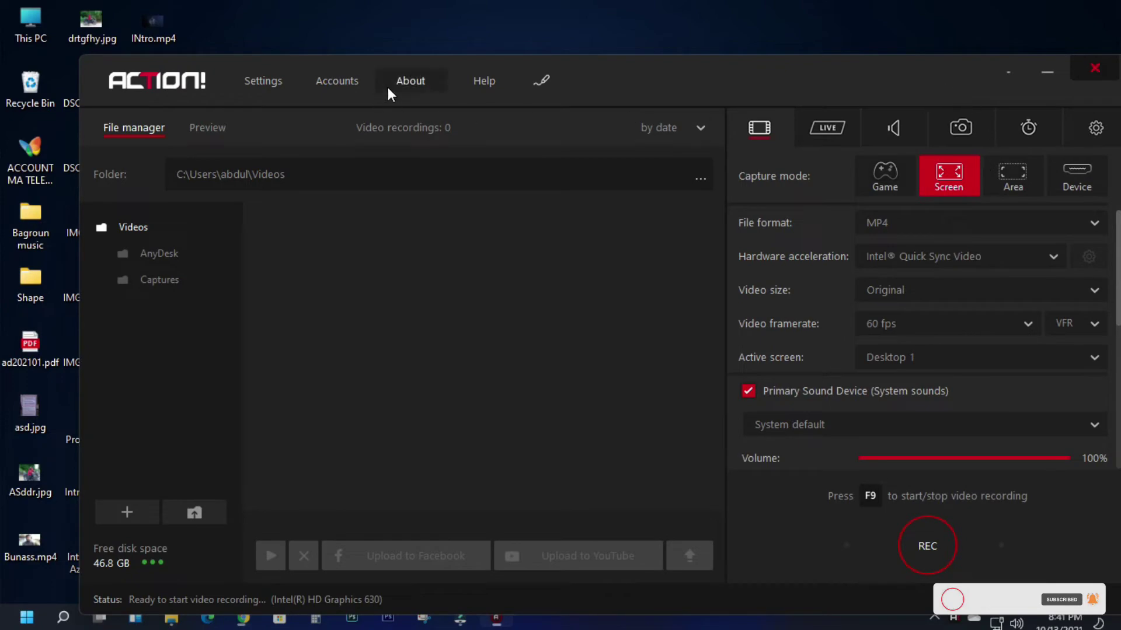
{"action": "left_click", "coordinate": [475, 81]}
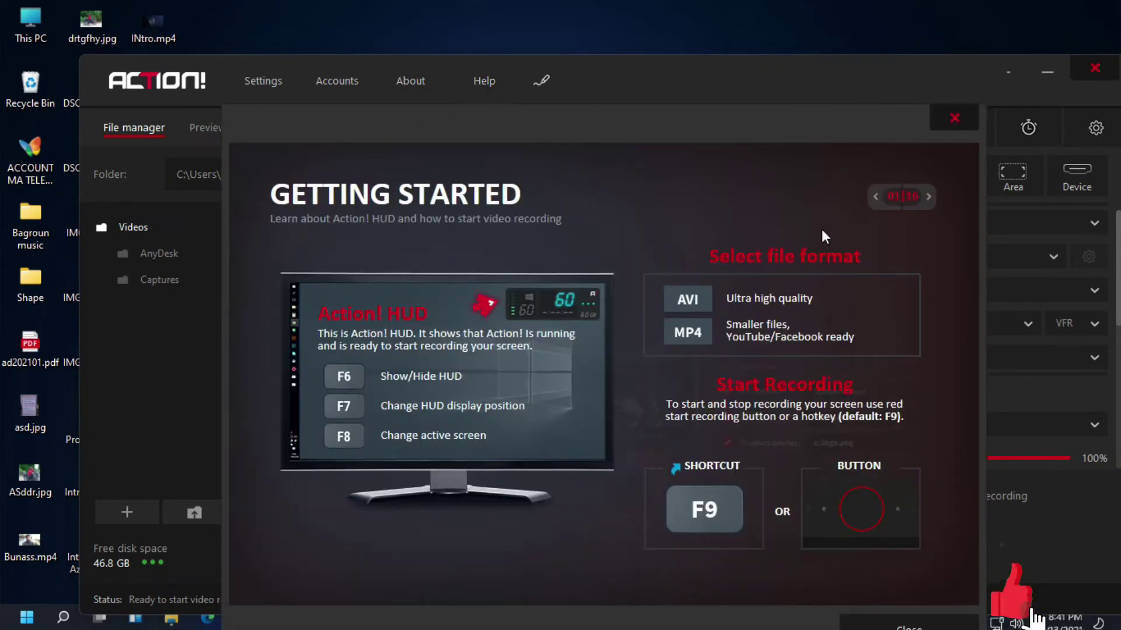
{"action": "left_click", "coordinate": [954, 117]}
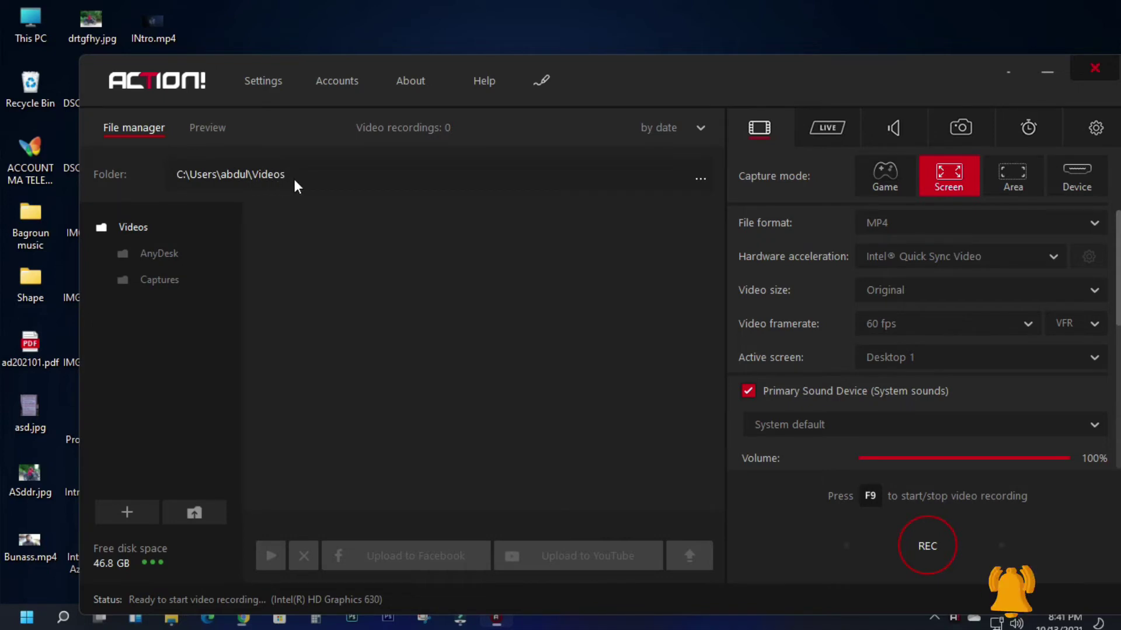
{"action": "left_click", "coordinate": [700, 178]}
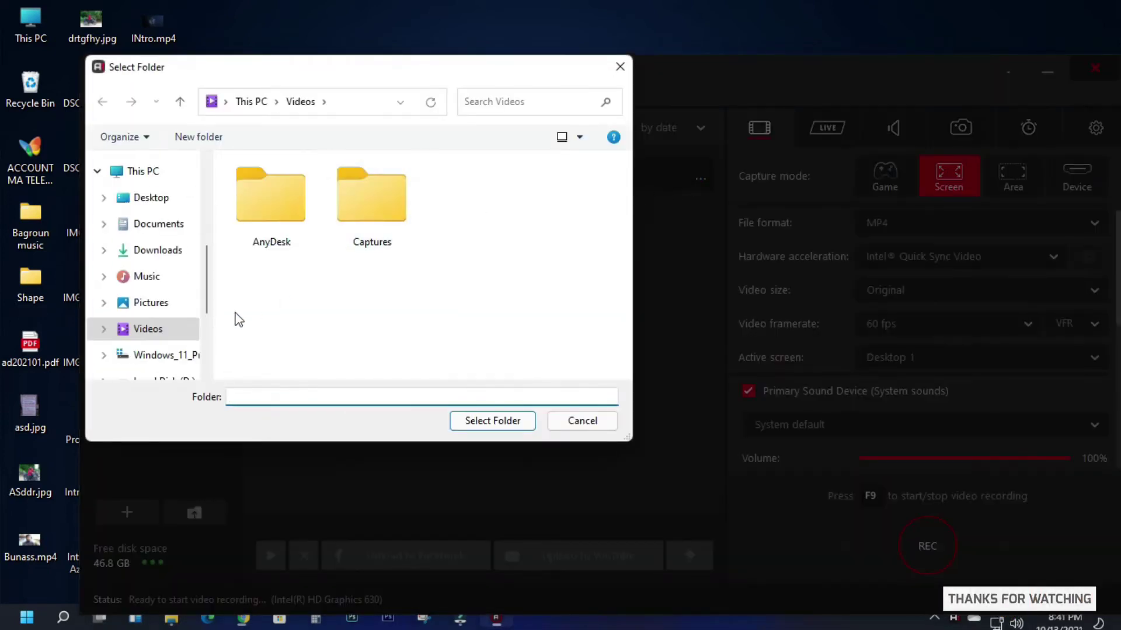
{"action": "scroll", "coordinate": [158, 328], "scroll_direction": "down", "scroll_amount": 1}
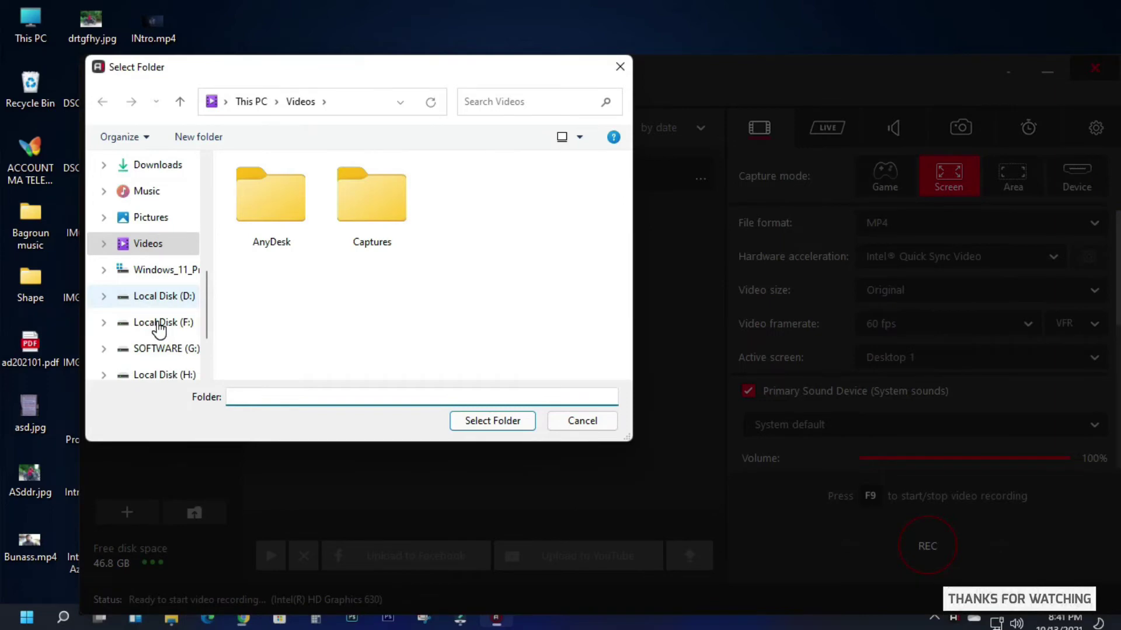
{"action": "left_click", "coordinate": [150, 244]}
{"action": "left_click", "coordinate": [477, 419]}
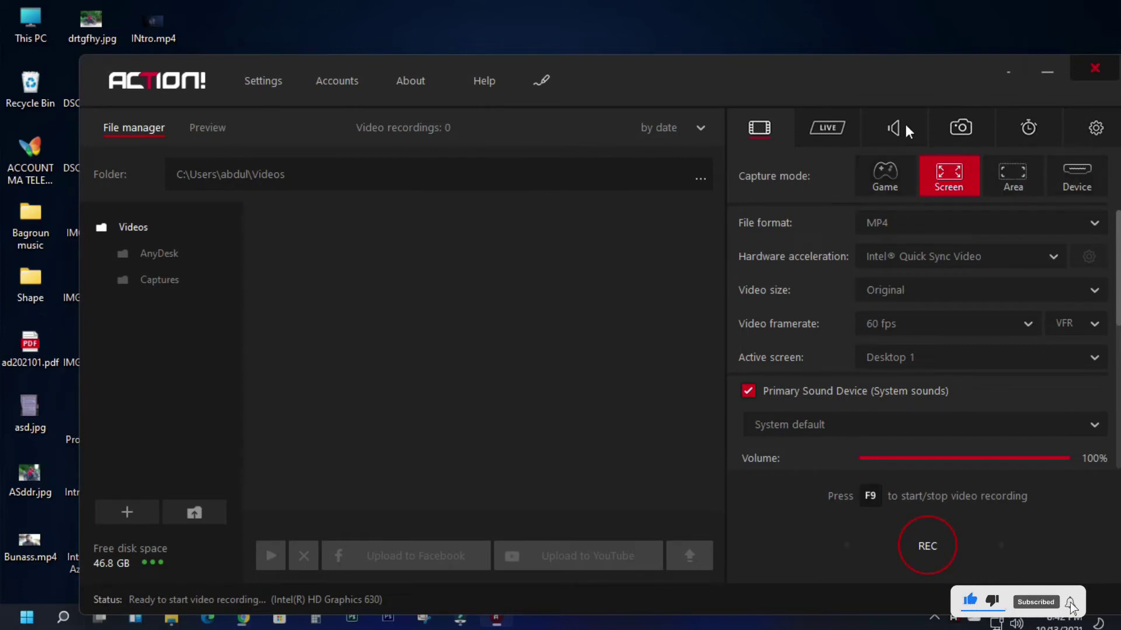
{"action": "left_click", "coordinate": [836, 133]}
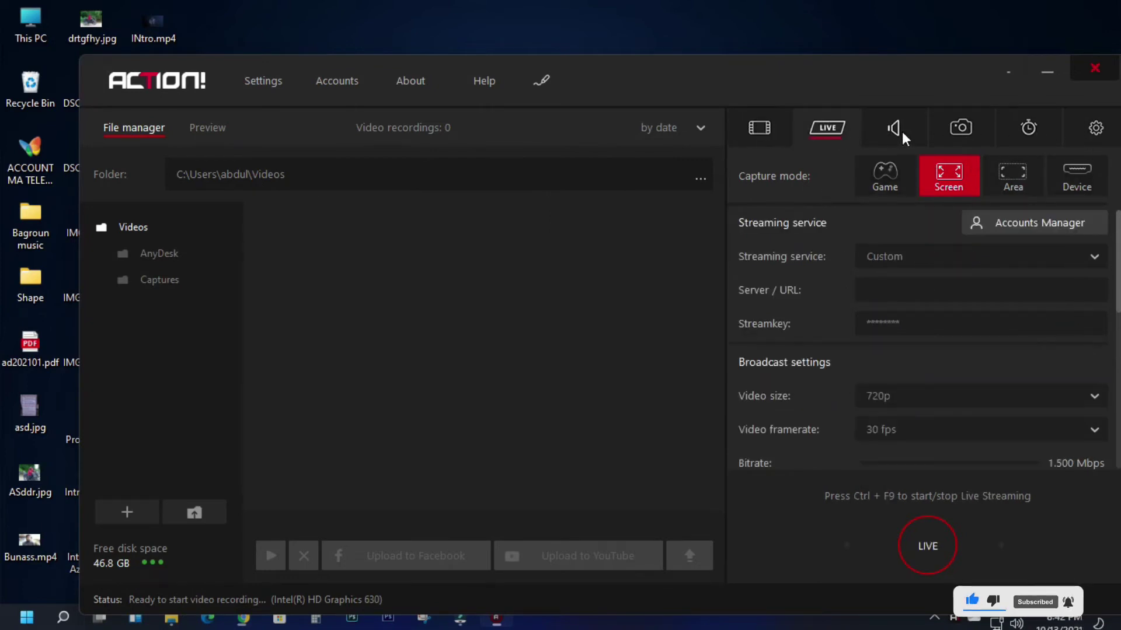
{"action": "left_click", "coordinate": [904, 132]}
{"action": "left_click", "coordinate": [960, 129]}
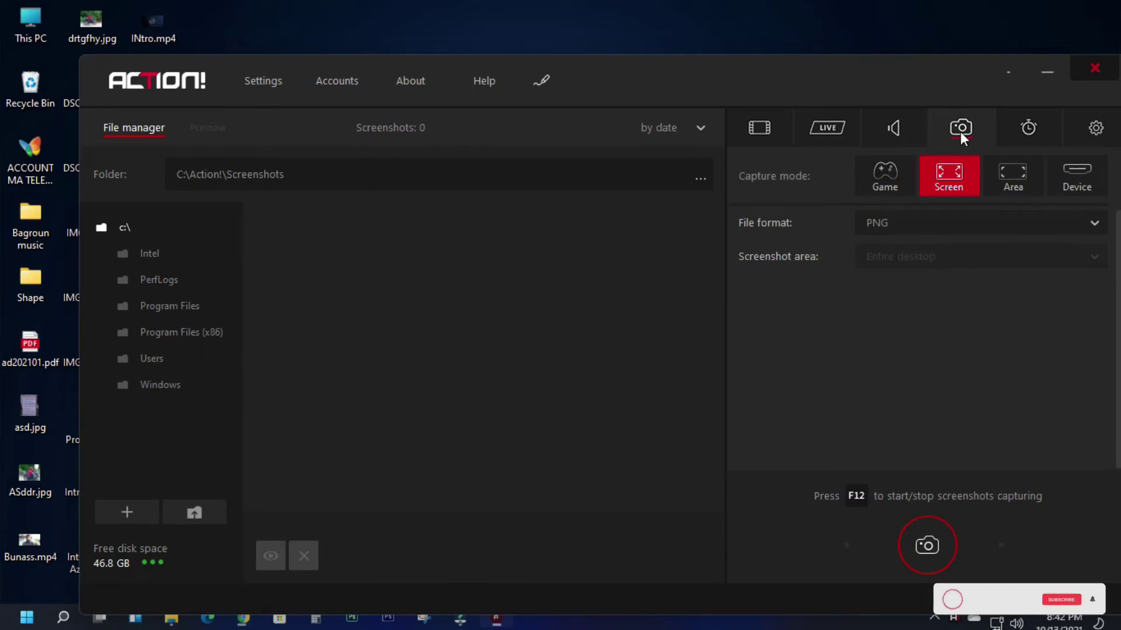
{"action": "left_click", "coordinate": [1094, 133]}
{"action": "left_click", "coordinate": [749, 131]}
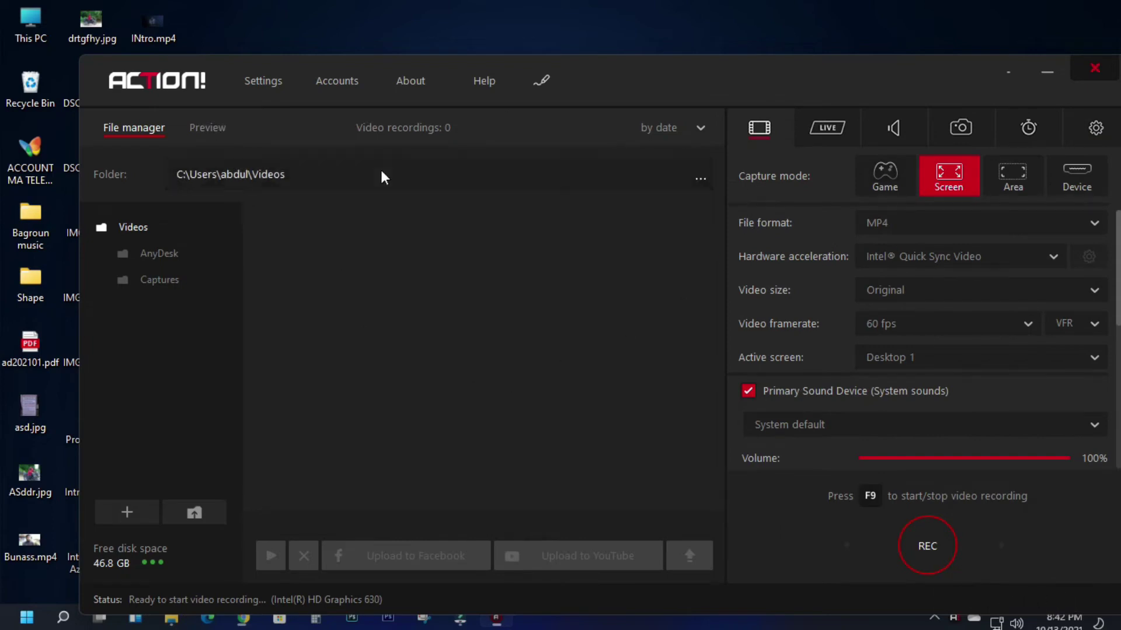
{"action": "left_click", "coordinate": [204, 127]}
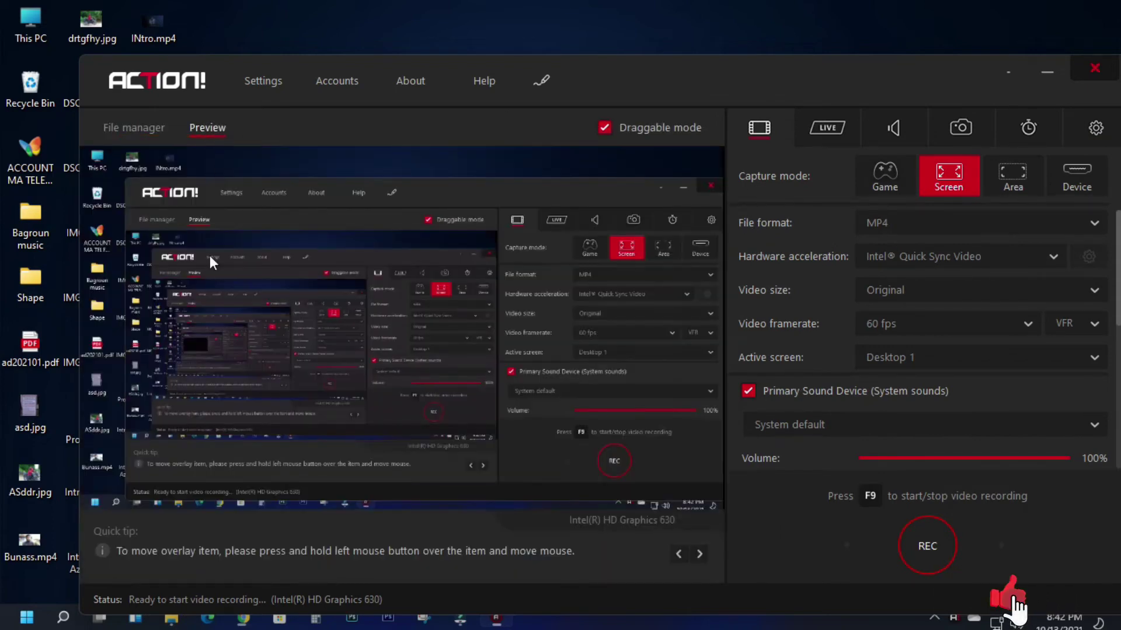
{"action": "left_click", "coordinate": [131, 127]}
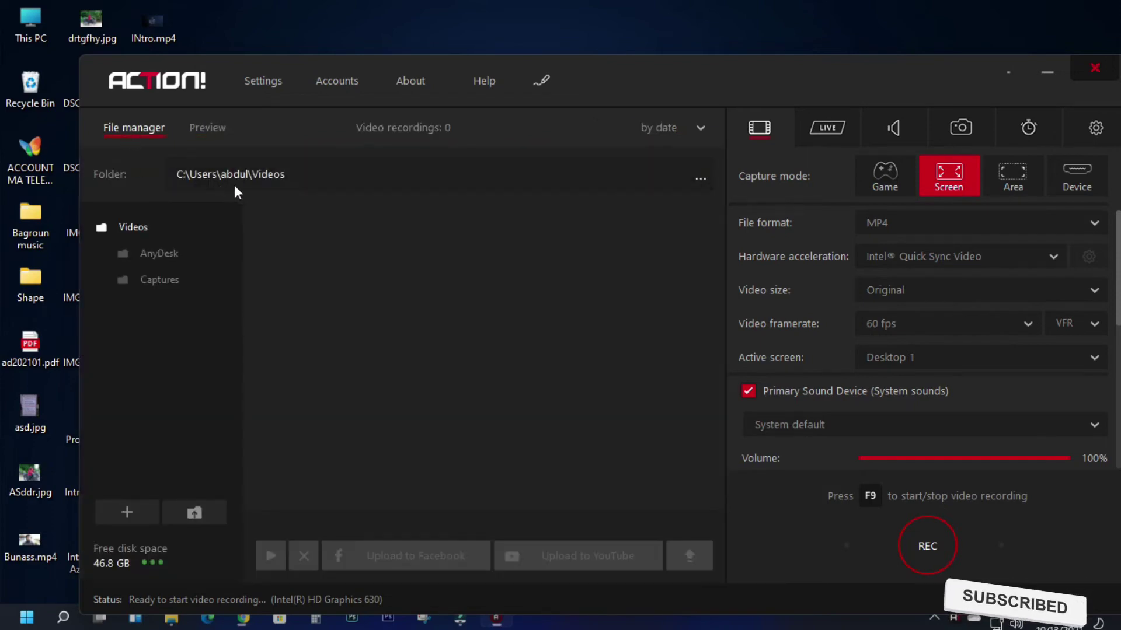